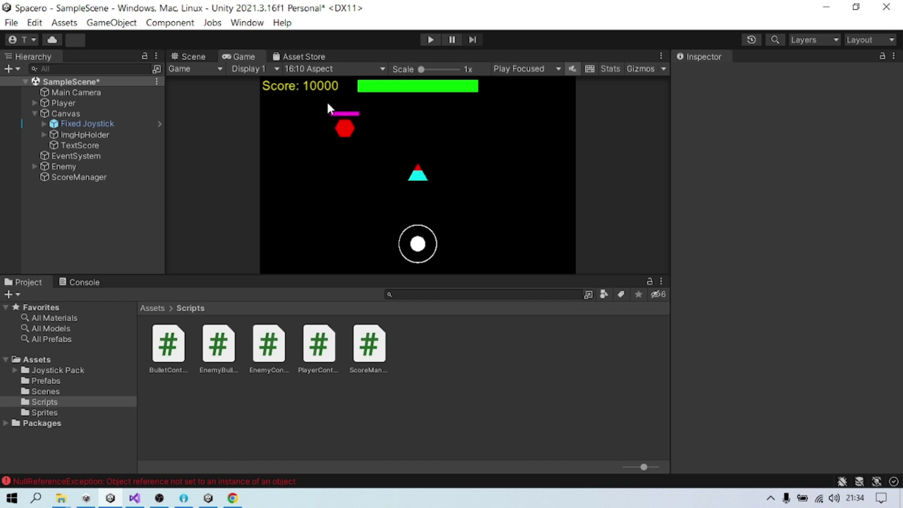
# Play the scene and steer the ship into the red enemy with the on-screen joystick.
pyautogui.click(430, 40)
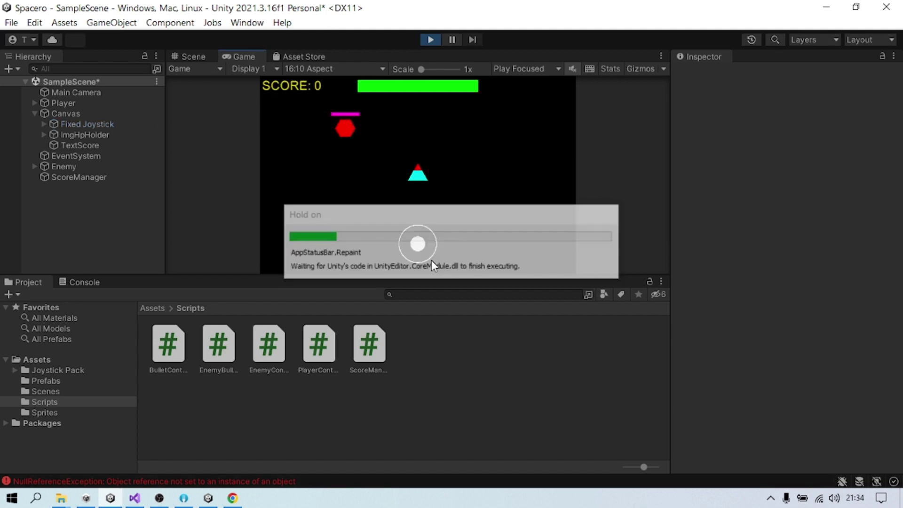
pyautogui.moveTo(432, 264); pyautogui.dragTo(460, 275)
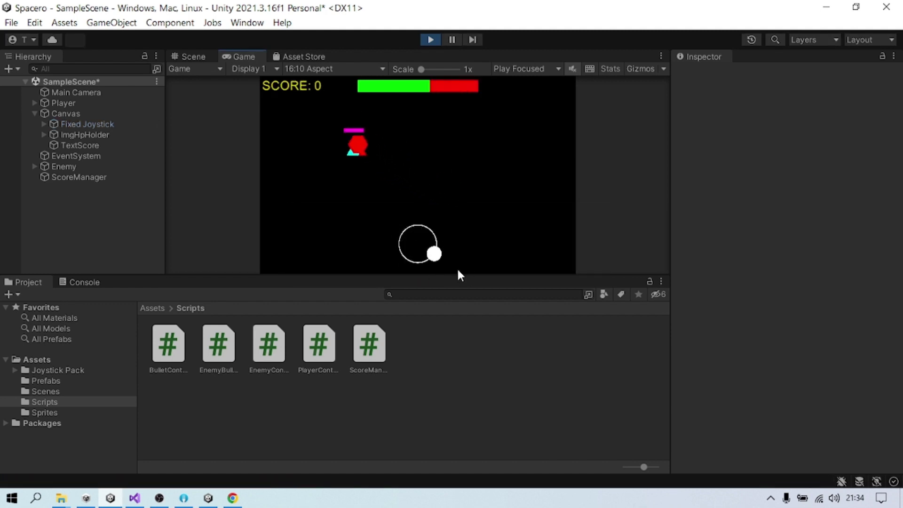
pyautogui.moveTo(460, 276)
pyautogui.mouseDown()
pyautogui.moveTo(407, 228)
pyautogui.moveTo(439, 246)
pyautogui.moveTo(410, 235)
pyautogui.moveTo(427, 243)
pyautogui.moveTo(414, 258)
pyautogui.moveTo(464, 203)
pyautogui.moveTo(423, 283)
pyautogui.moveTo(422, 186)
pyautogui.moveTo(402, 242)
pyautogui.moveTo(460, 268)
pyautogui.moveTo(459, 254)
pyautogui.mouseUp()
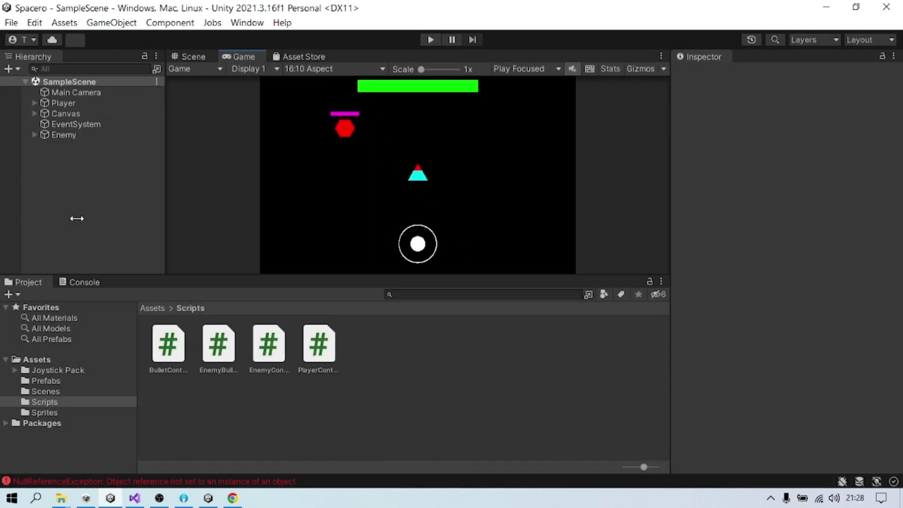
# Add an empty GameObject to the Hierarchy and name it ScoreManager.
pyautogui.click(62, 166)
pyautogui.rightClick(81, 175)
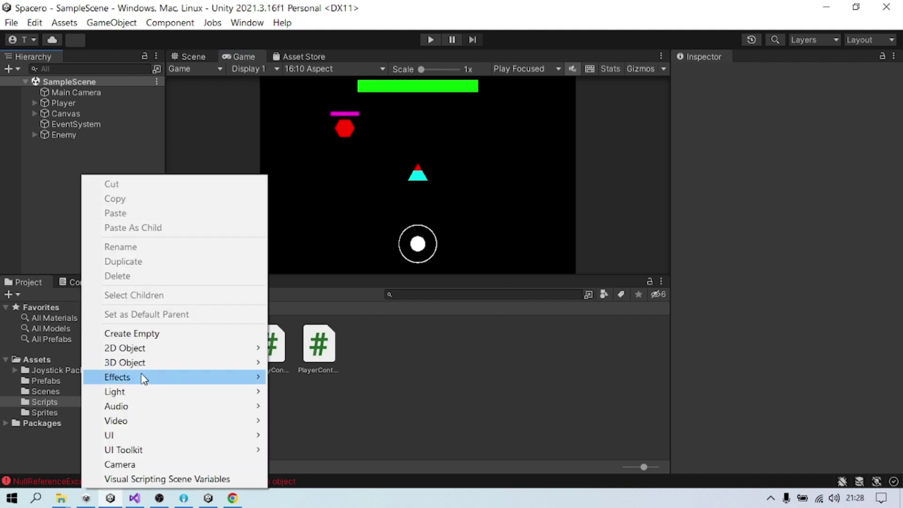
pyautogui.click(141, 333)
pyautogui.write('ScoreManager')
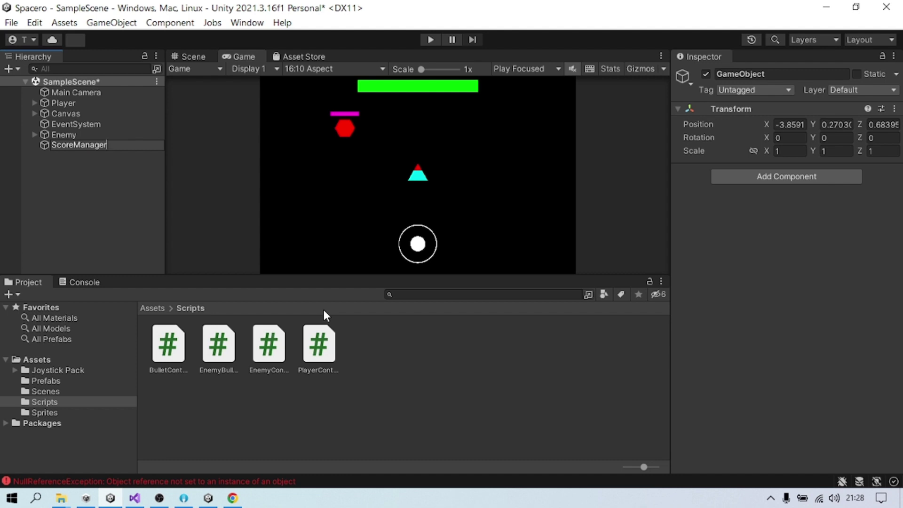
pyautogui.press('Return')
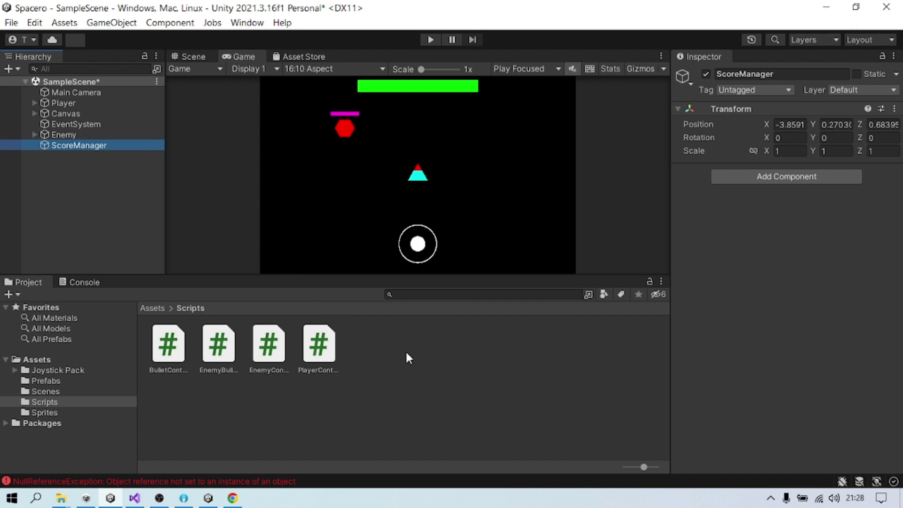
# Create a ScoreManager C# script in Scripts, then show the Scene view with Canvas expanded.
pyautogui.rightClick(418, 345)
pyautogui.moveTo(494, 146)
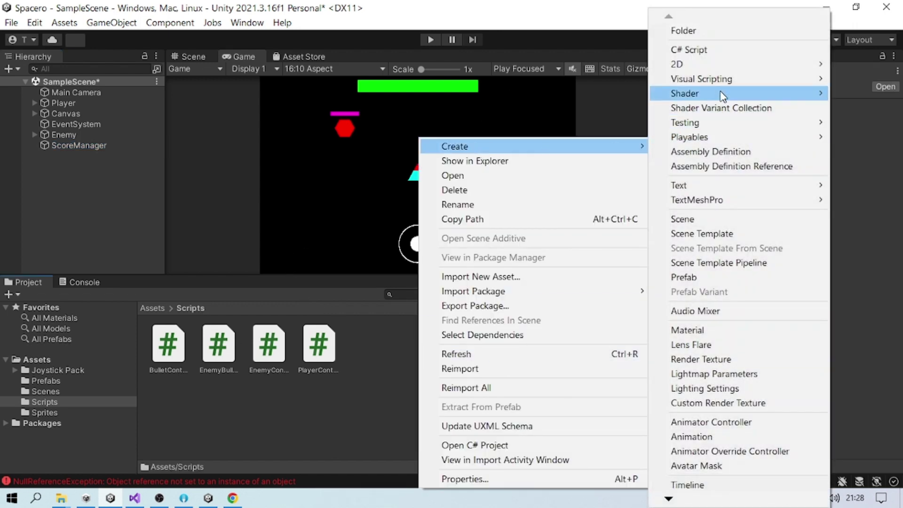
pyautogui.click(720, 50)
pyautogui.write('ScoreMa')
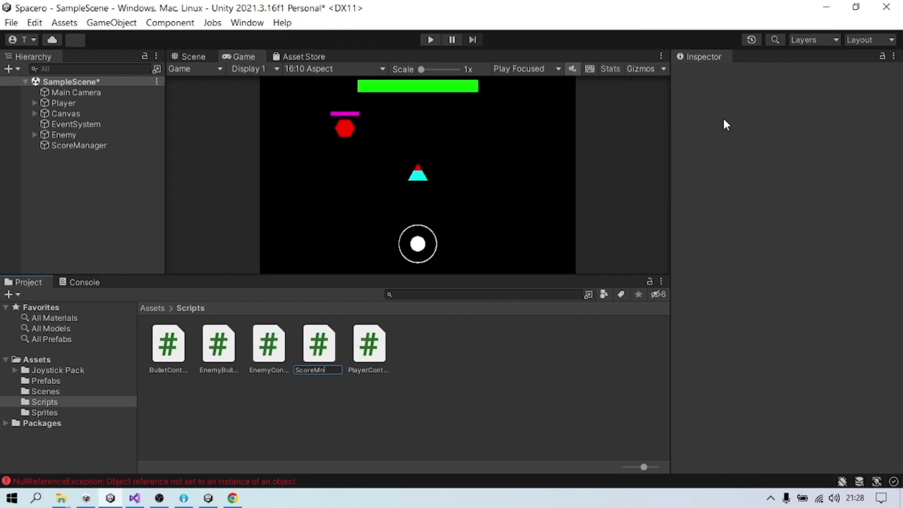
pyautogui.write('er')
pyautogui.press('Return')
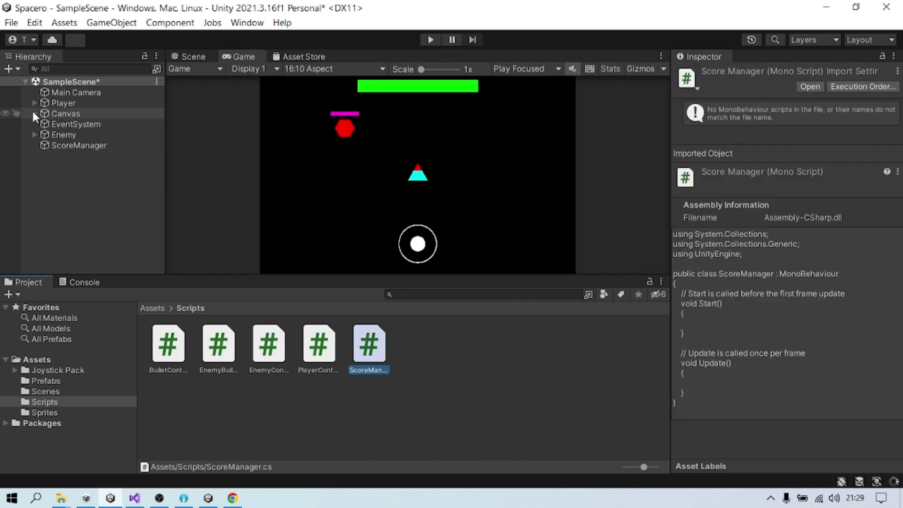
pyautogui.click(191, 57)
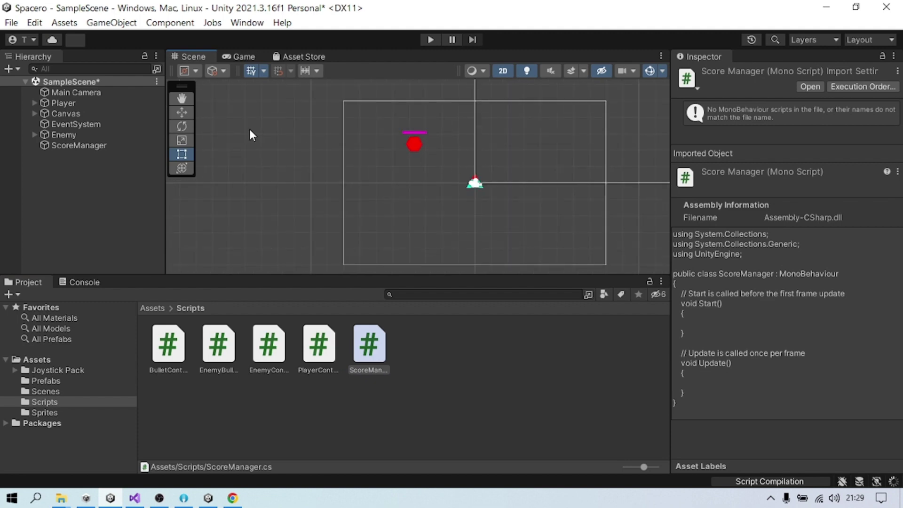
pyautogui.click(60, 111)
# Add a legacy UI Text object under Canvas with a placeholder name.
pyautogui.click(34, 114)
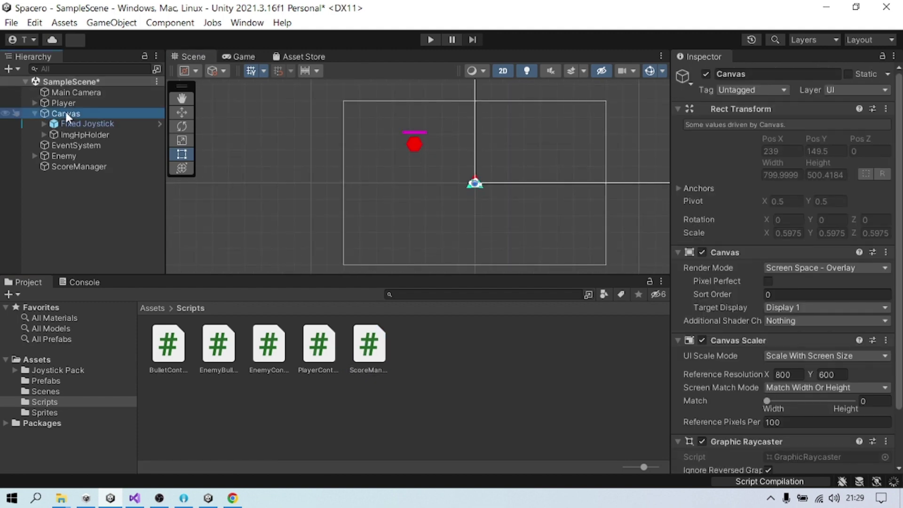
pyautogui.rightClick(65, 111)
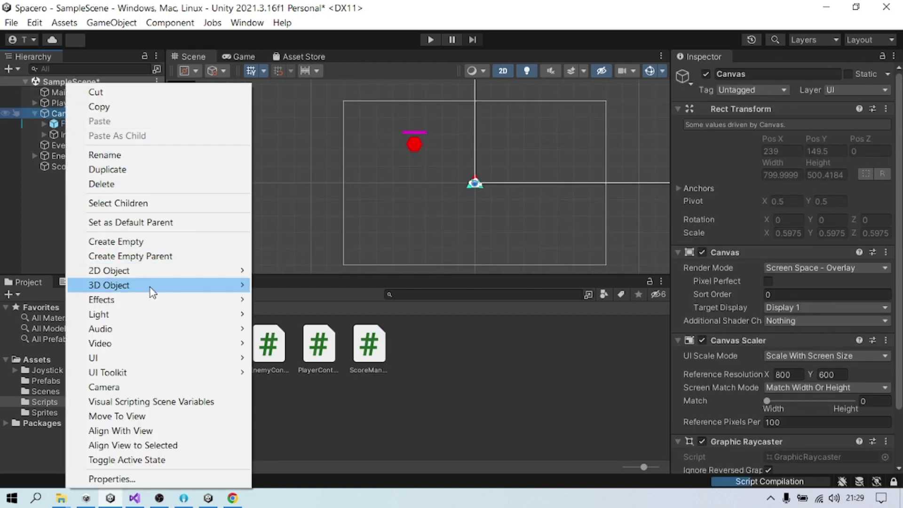
pyautogui.moveTo(93, 358)
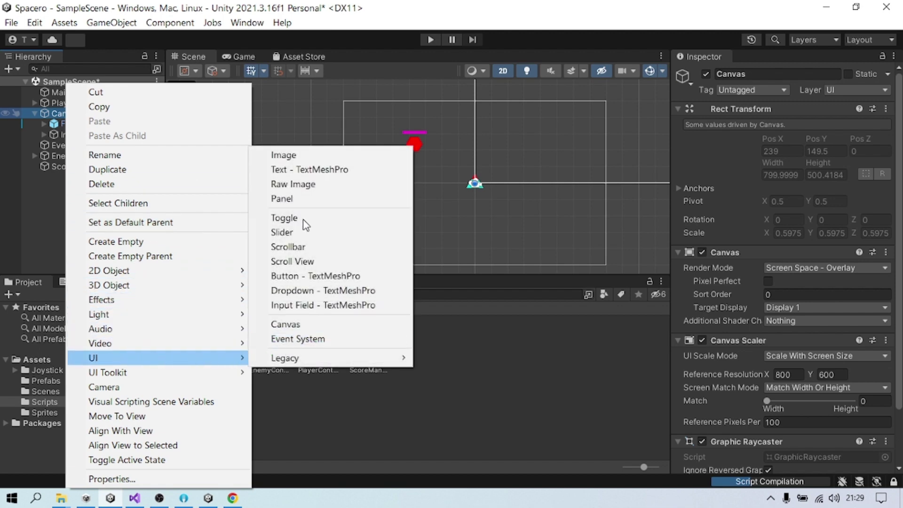
pyautogui.moveTo(285, 358)
pyautogui.click(443, 359)
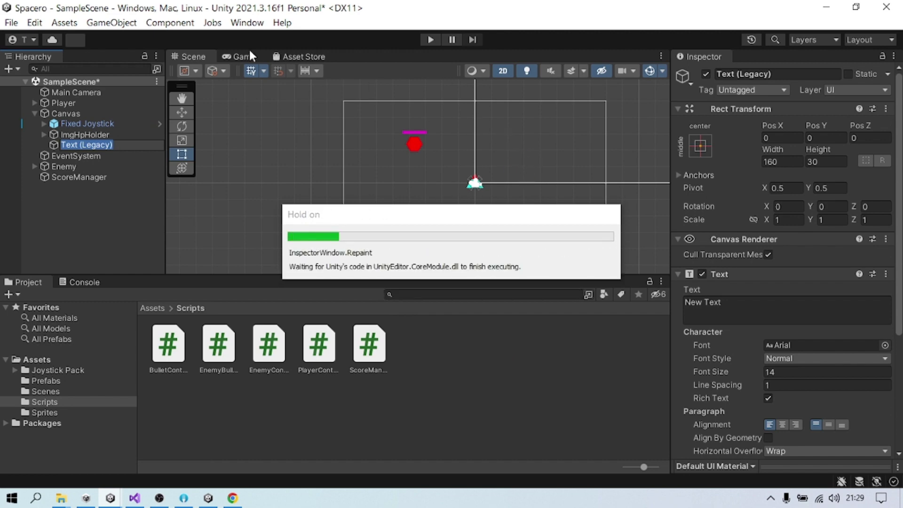
pyautogui.write('ff')
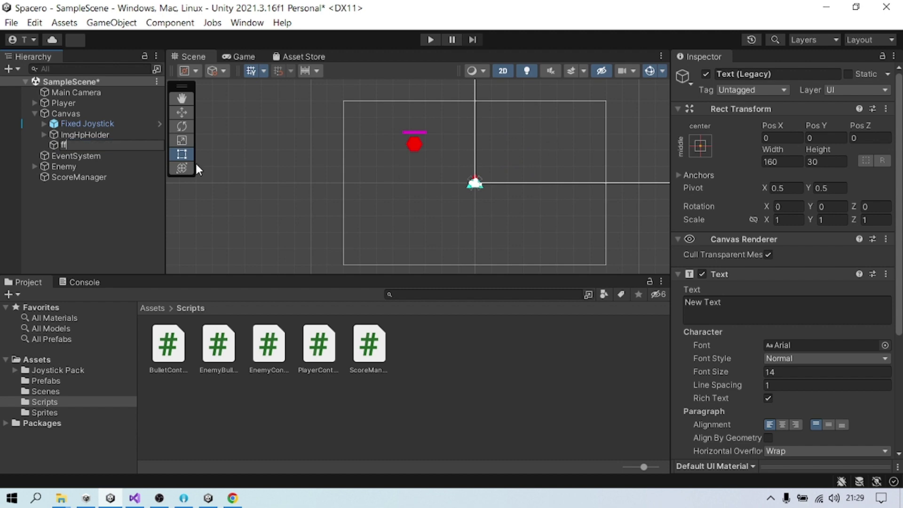
pyautogui.press('Return')
# Move the text box to the canvas's top-left corner (Pos X -320, Y 235.21).
pyautogui.doubleClick(134, 147)
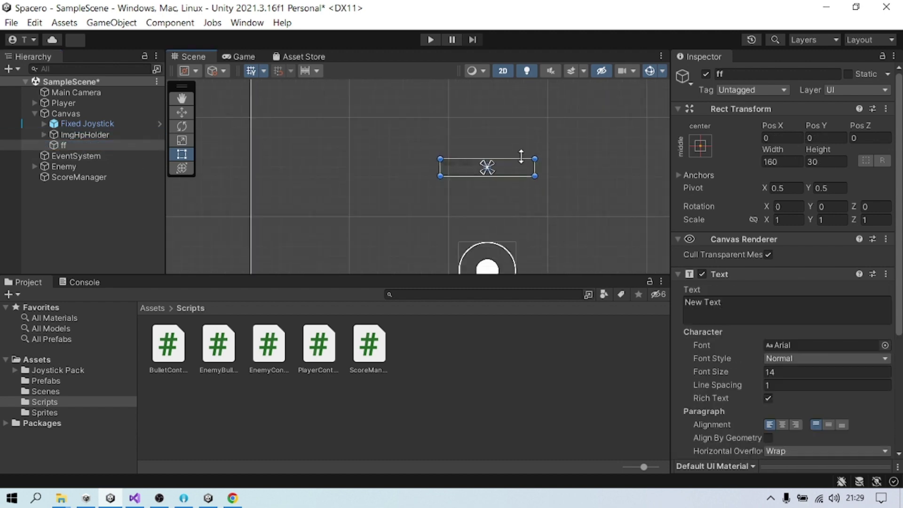
pyautogui.scroll(-2, 508, 138)
pyautogui.moveTo(508, 137); pyautogui.dragTo(477, 190, button='middle')
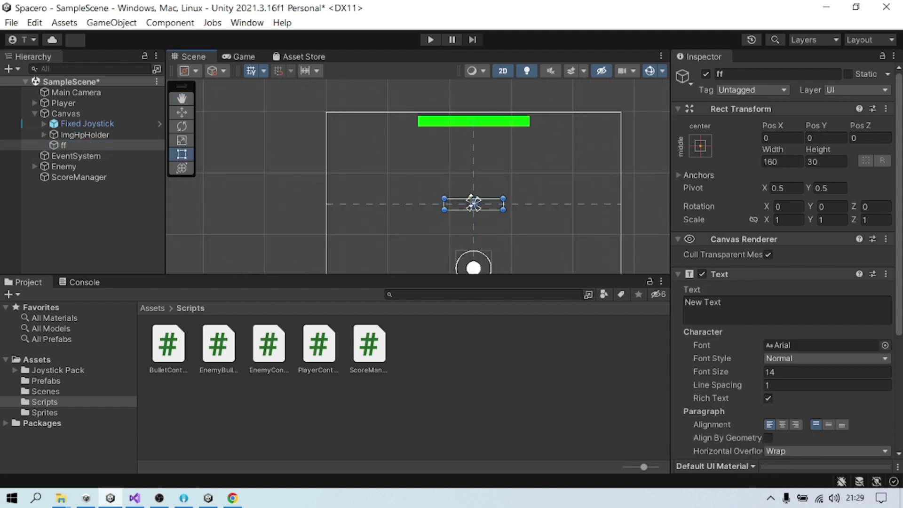
pyautogui.moveTo(473, 203); pyautogui.dragTo(355, 117)
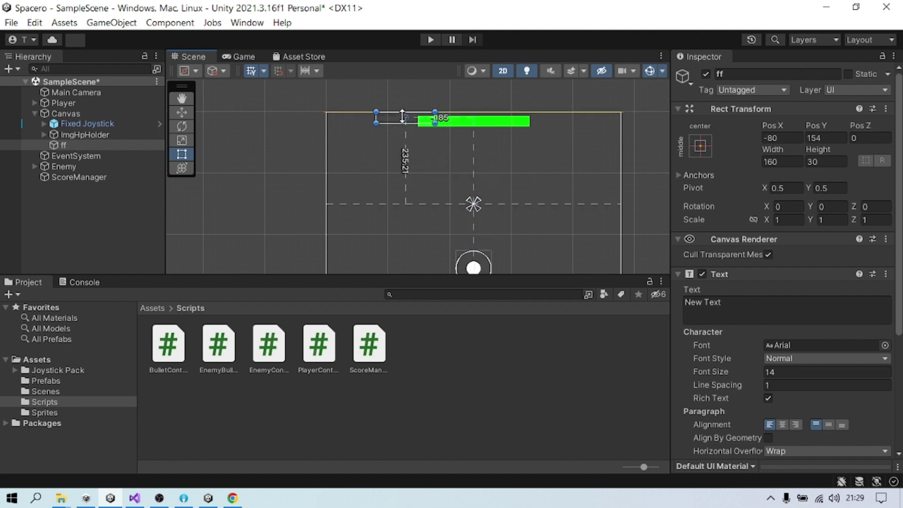
pyautogui.scroll(2, 356, 117)
pyautogui.scroll(2, 355, 118)
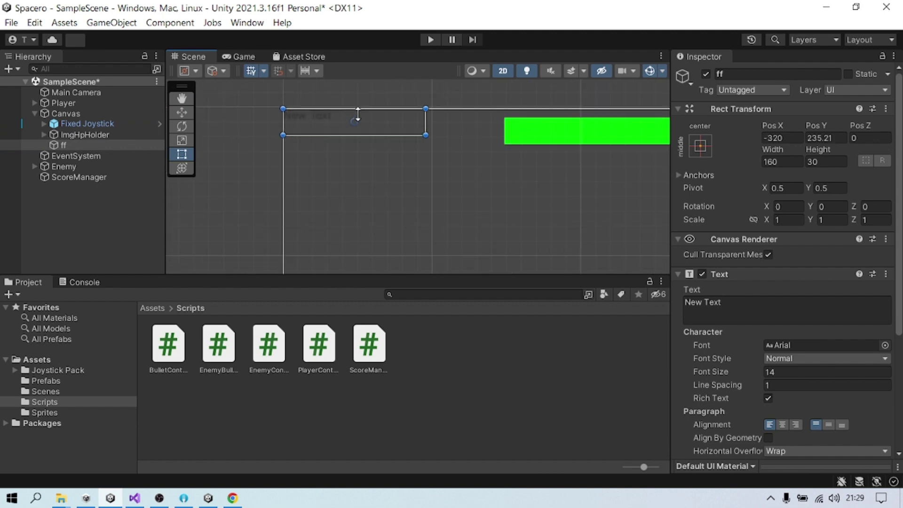
pyautogui.click(790, 73)
pyautogui.write('TextScor')
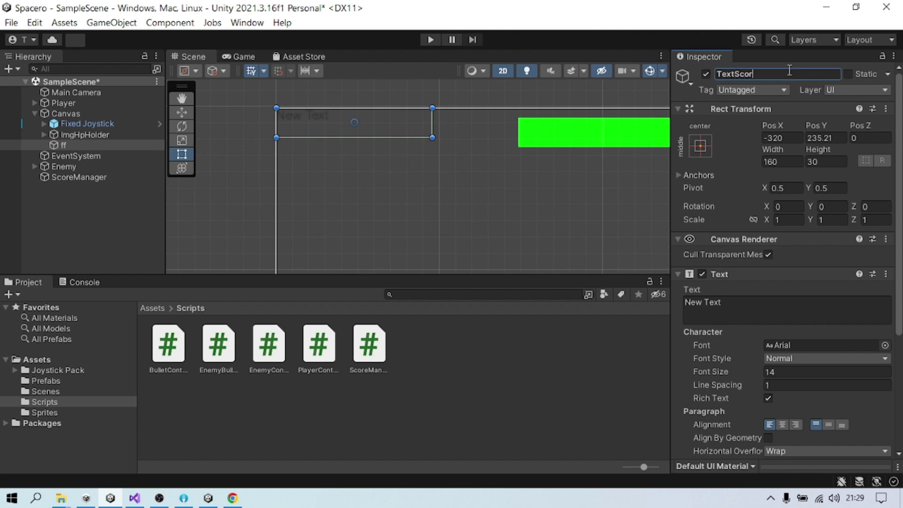
# Name the object TextScore and set its text to 'Score: 10000'.
pyautogui.write('e')
pyautogui.press('Return')
pyautogui.click(757, 305)
pyautogui.write('S')
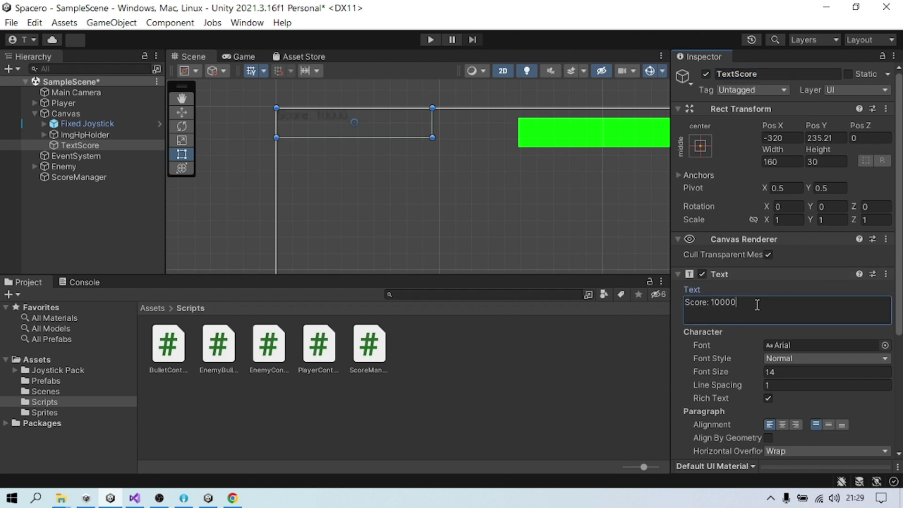
# Colour the score text yellow.
pyautogui.scroll(-2, 814, 347)
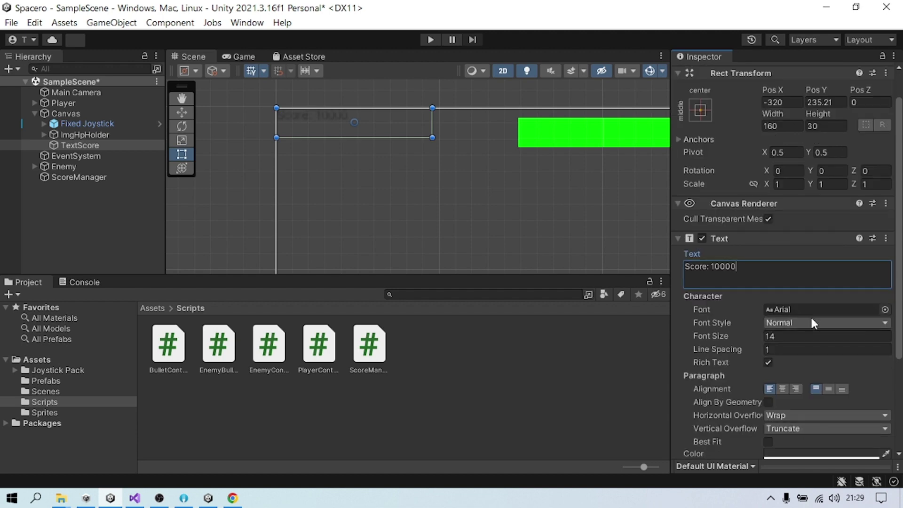
pyautogui.scroll(-3, 819, 334)
pyautogui.click(821, 346)
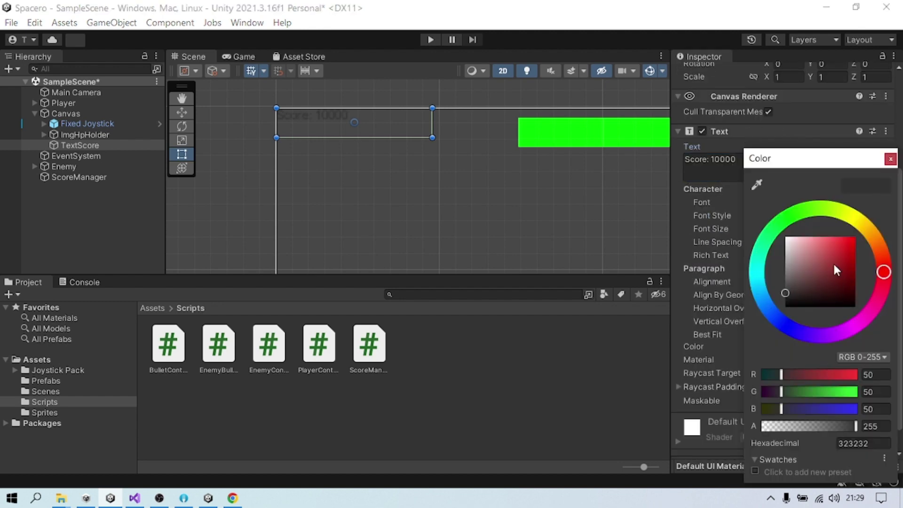
pyautogui.moveTo(766, 232); pyautogui.dragTo(856, 215)
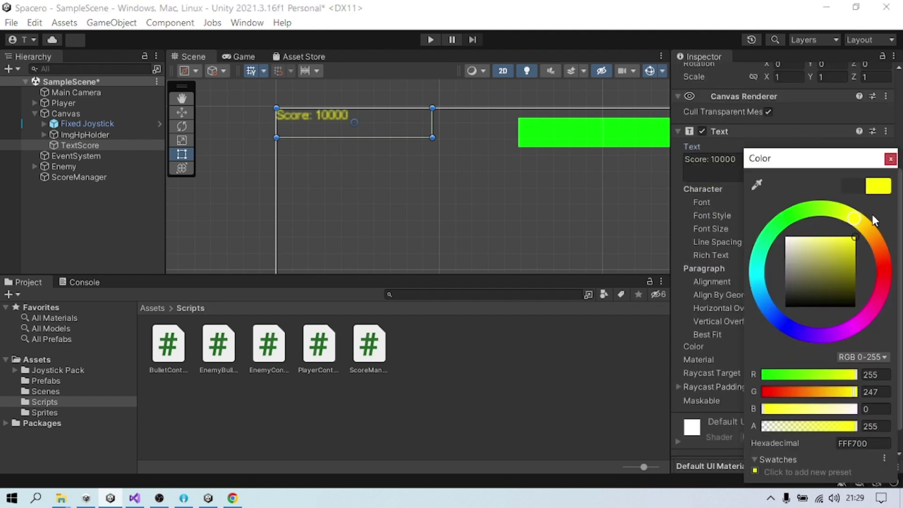
pyautogui.click(890, 159)
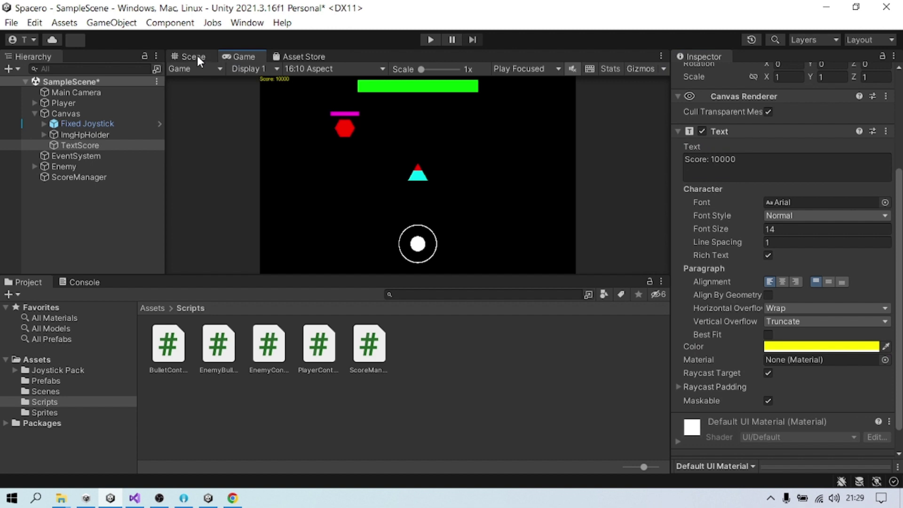
# Set the font size to 32 and enlarge the text box.
pyautogui.click(781, 229)
pyautogui.write('64')
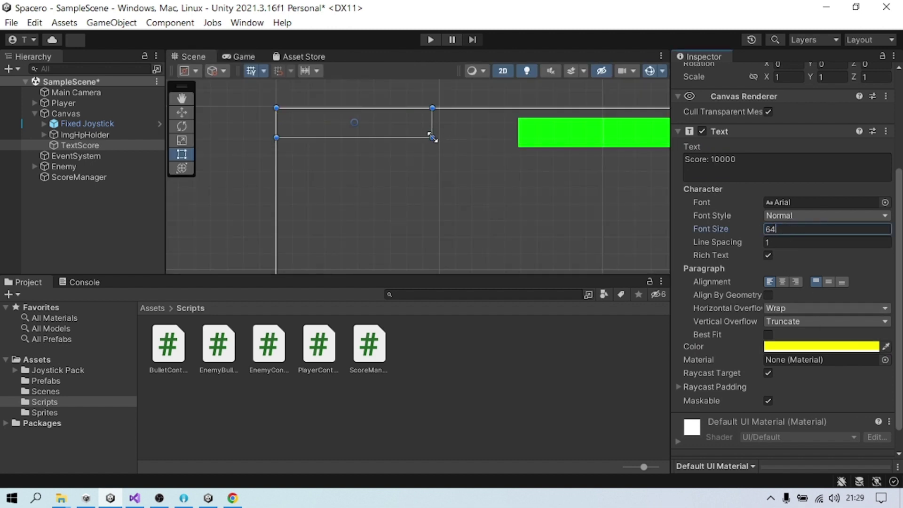
pyautogui.moveTo(432, 137); pyautogui.dragTo(505, 174)
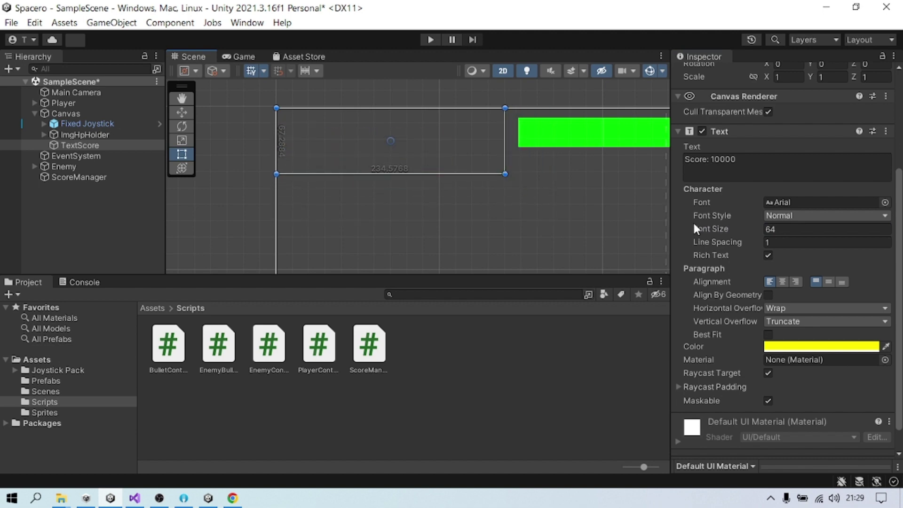
pyautogui.click(801, 231)
pyautogui.doubleClick(794, 229)
pyautogui.write('2')
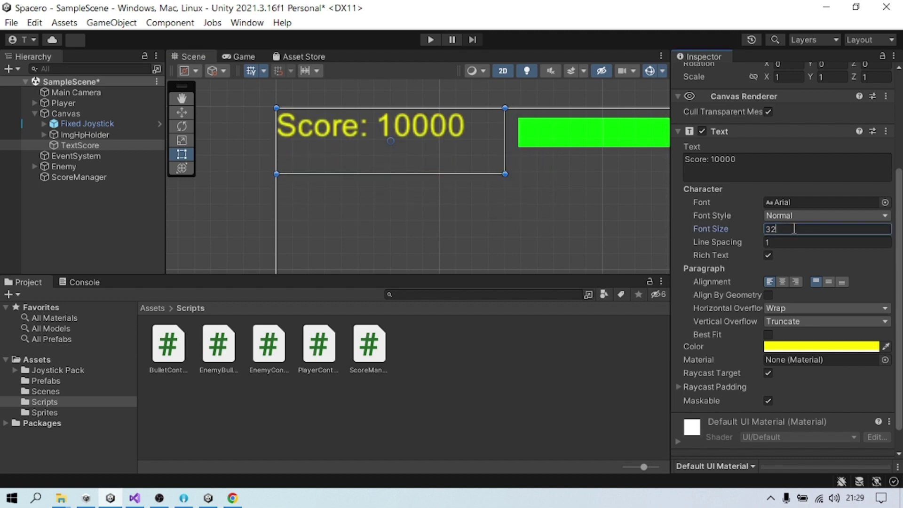
# Nudge the score text right and down, shrink its box to fit, and check it in Game view.
pyautogui.click(241, 57)
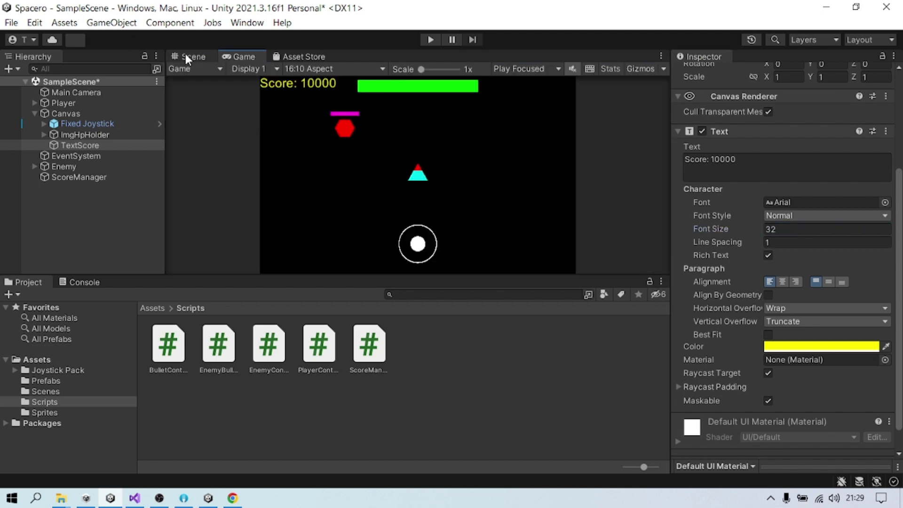
pyautogui.click(185, 55)
pyautogui.moveTo(397, 145); pyautogui.dragTo(405, 154)
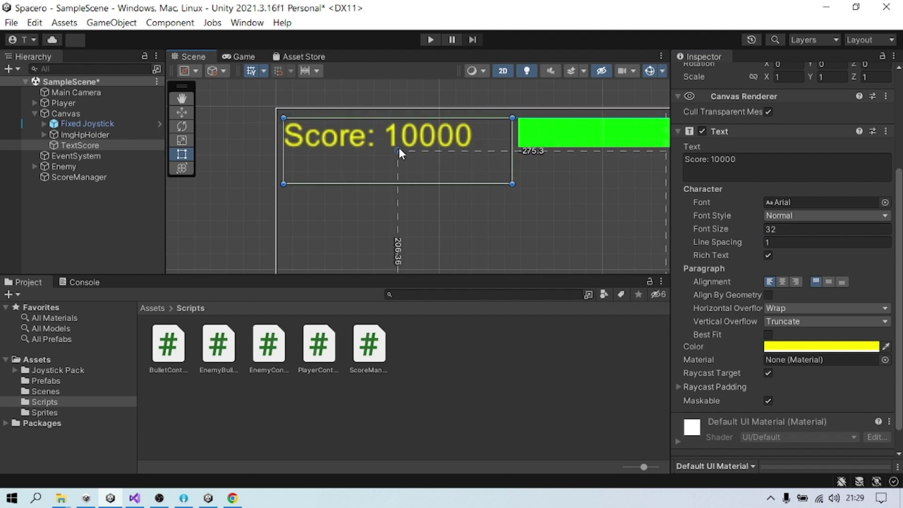
pyautogui.moveTo(511, 183); pyautogui.dragTo(505, 156)
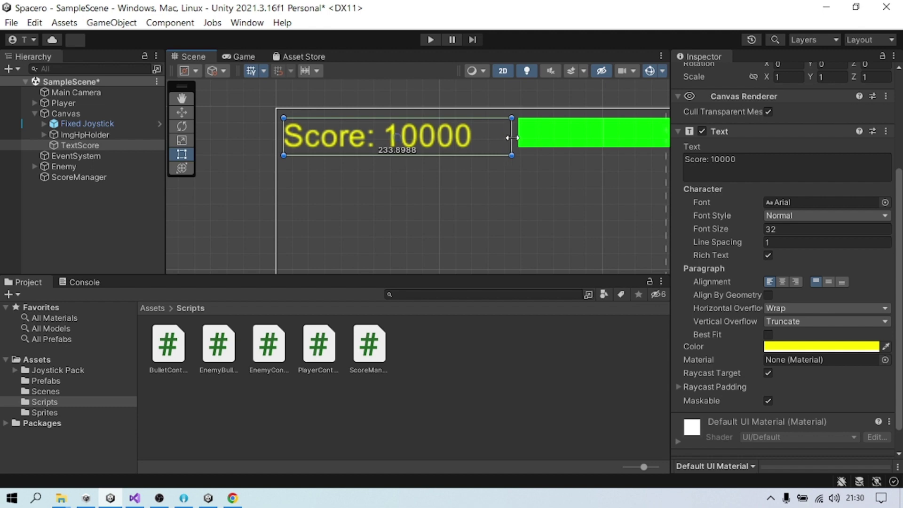
pyautogui.click(228, 56)
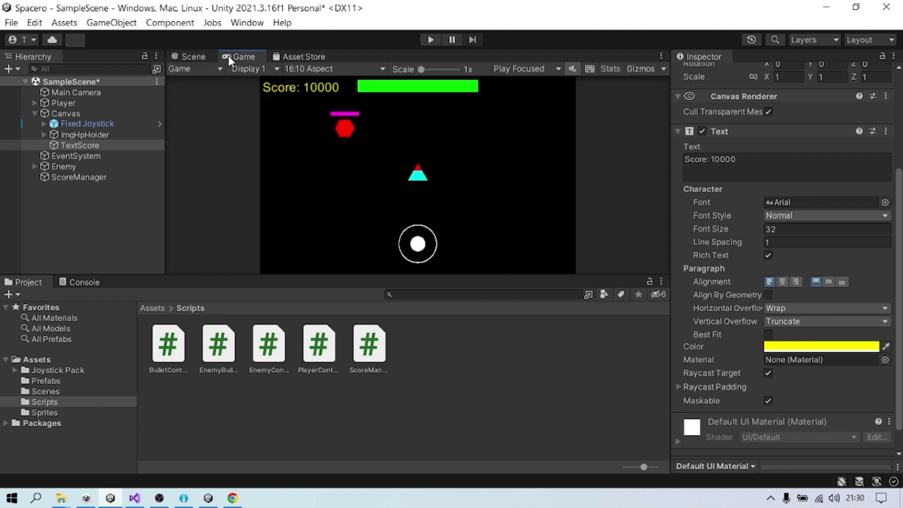
pyautogui.click(193, 55)
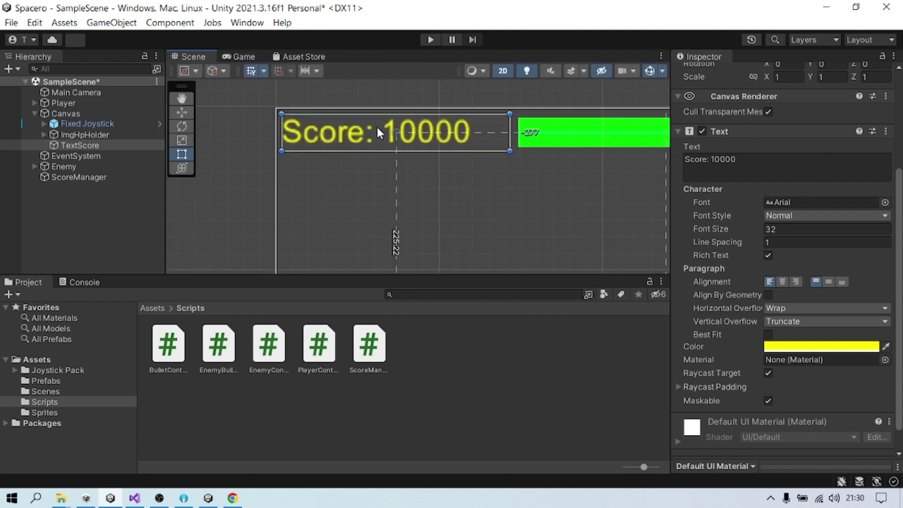
pyautogui.click(235, 56)
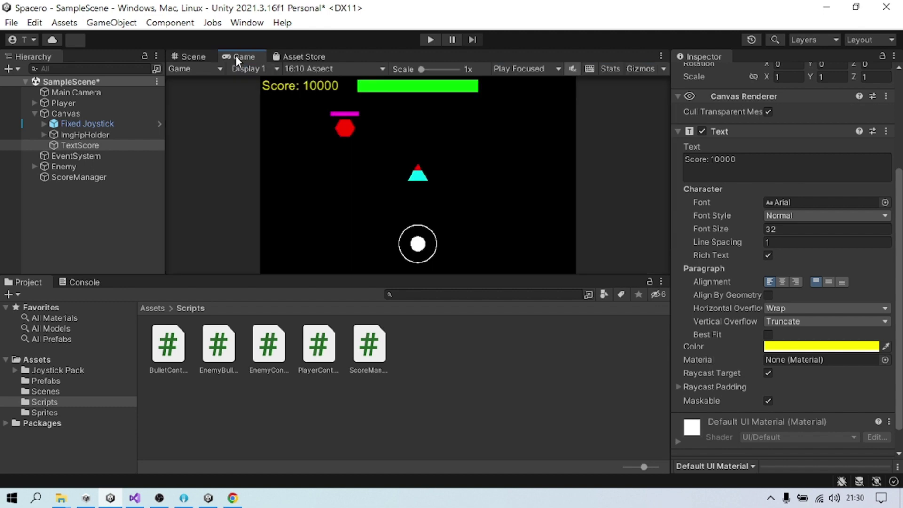
pyautogui.click(203, 57)
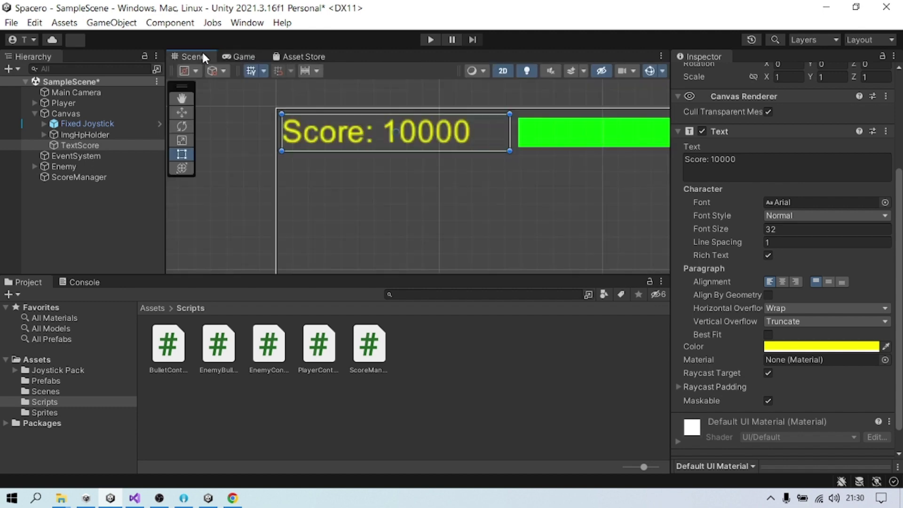
# Show the Game view and select ScoreManager.cs to preview its default code.
pyautogui.click(251, 58)
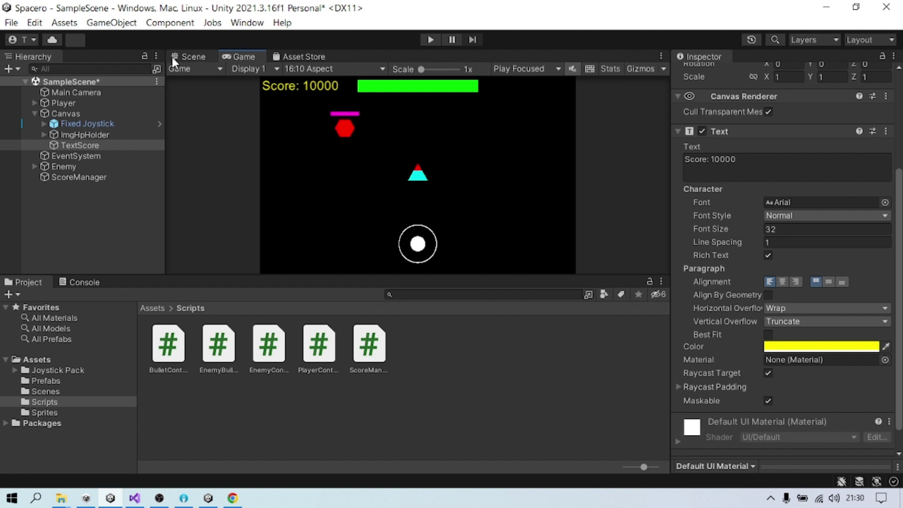
pyautogui.moveTo(84, 136)
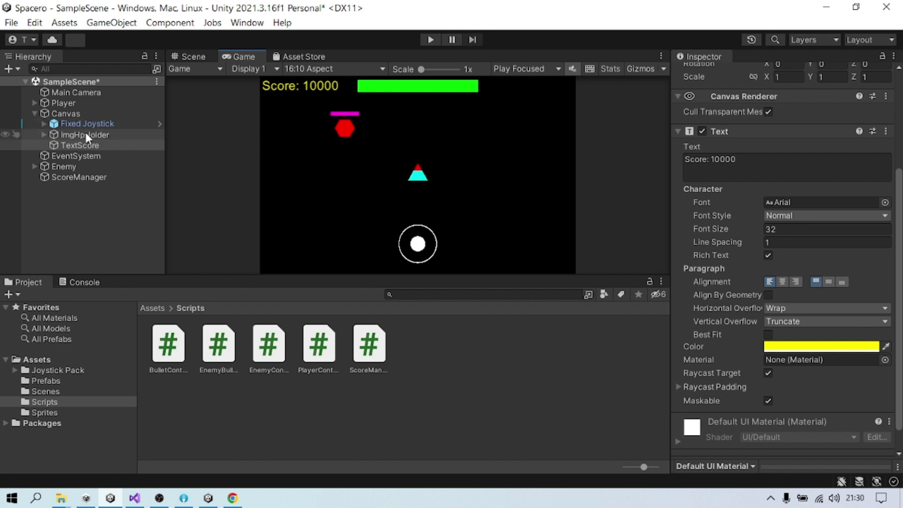
pyautogui.scroll(-1, 846, 207)
pyautogui.scroll(6, 837, 216)
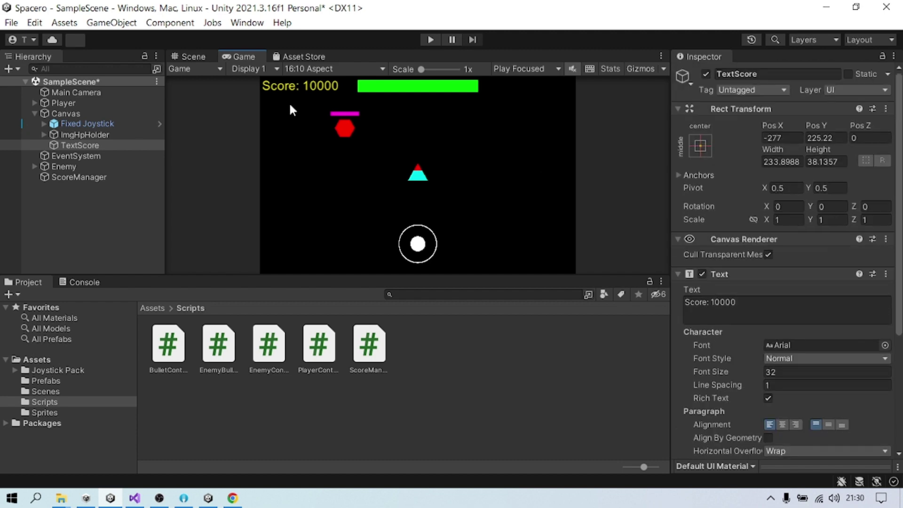
pyautogui.click(371, 352)
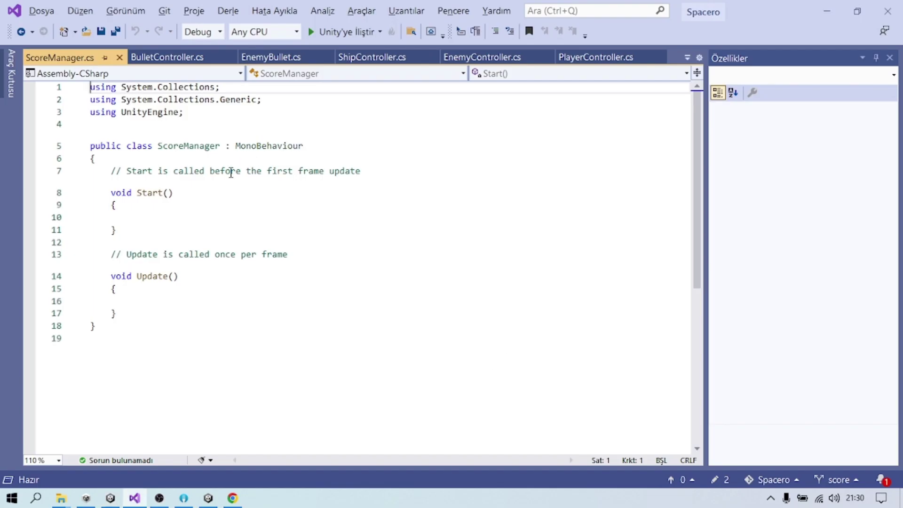
# Open ScoreManager.cs and add 'using UnityEngine.UI;'.
pyautogui.click(118, 158)
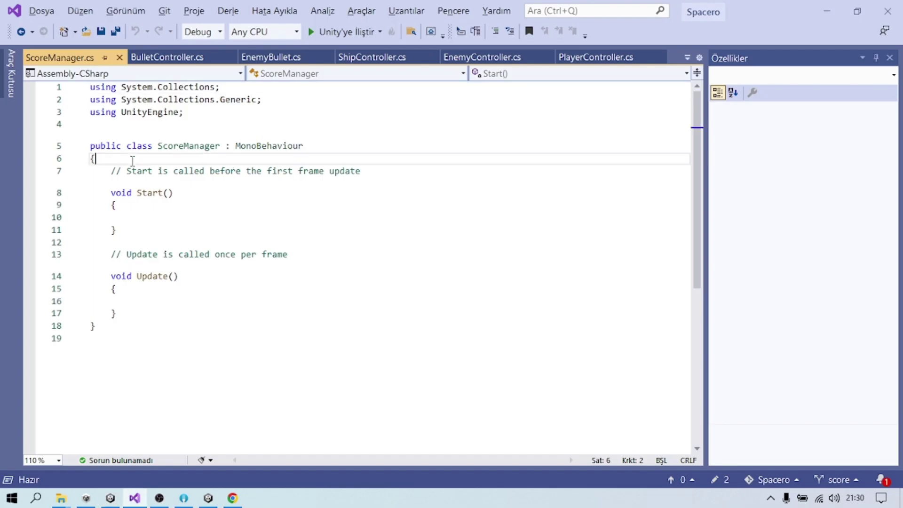
pyautogui.click(207, 112)
pyautogui.hotkey('ctrl', 'c')
pyautogui.hotkey('ctrl', 'v')
pyautogui.press('Left')
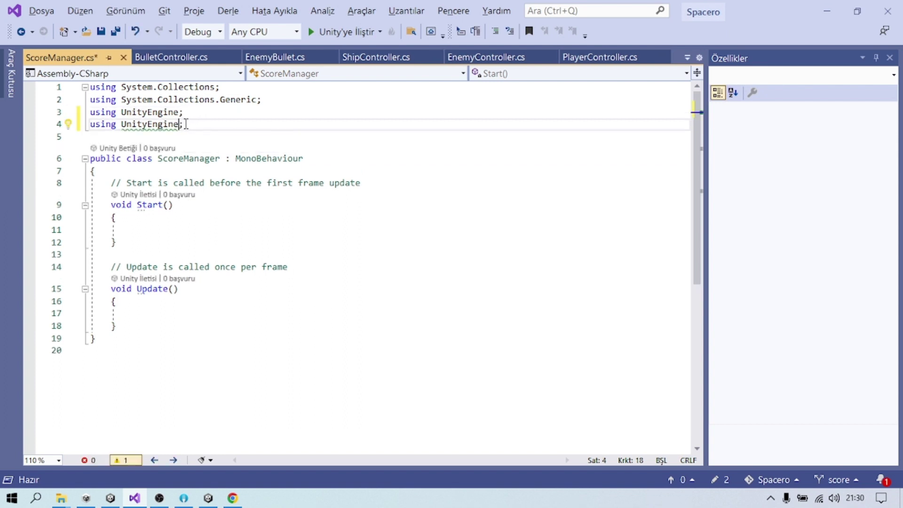
pyautogui.write('.UI')
pyautogui.press('Escape')
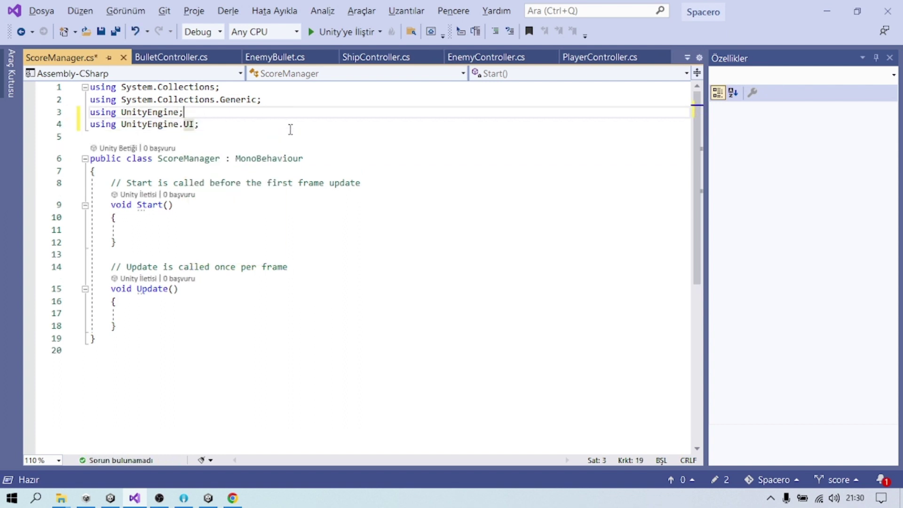
# Declare a [SerializeField] private Text txtScore field in the class.
pyautogui.click(303, 170)
pyautogui.press('Return')
pyautogui.press('Return')
pyautogui.write('private Y')
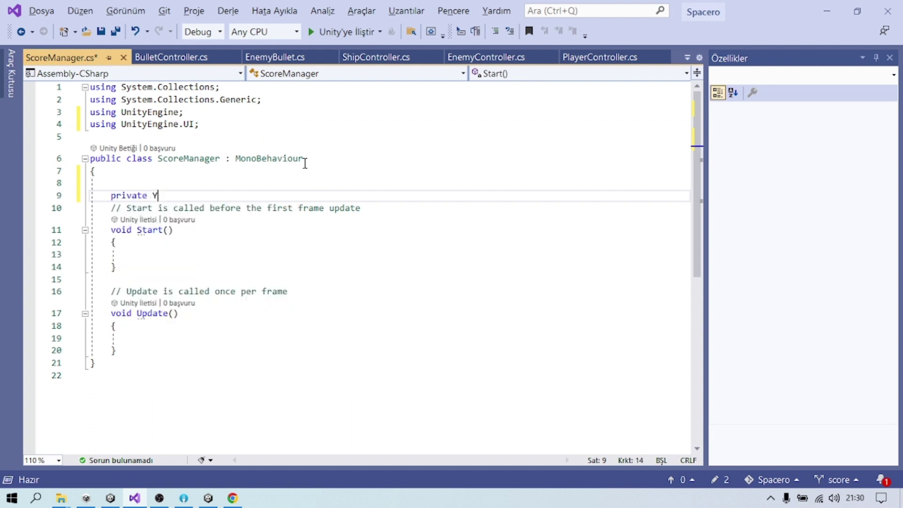
pyautogui.press('BackSpace')
pyautogui.write('Te')
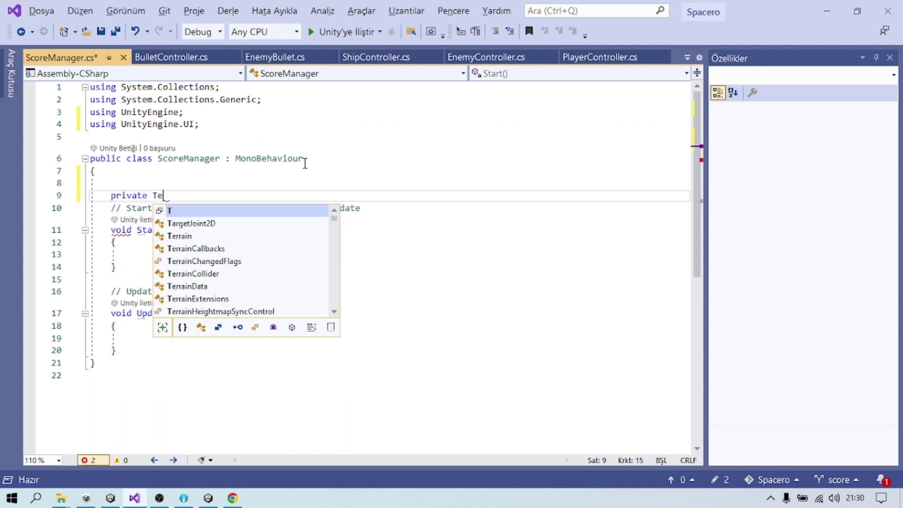
pyautogui.write('xt')
pyautogui.press('Escape')
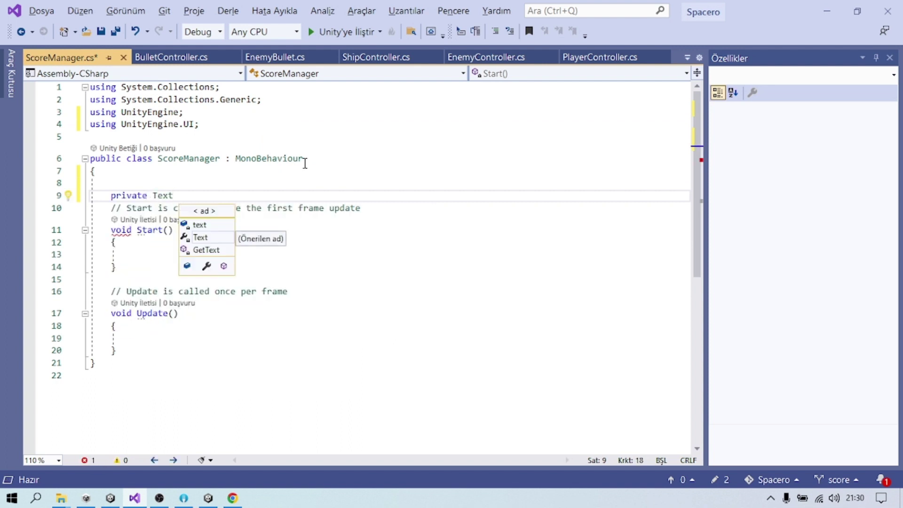
pyautogui.write('txtScore;')
pyautogui.press('Up')
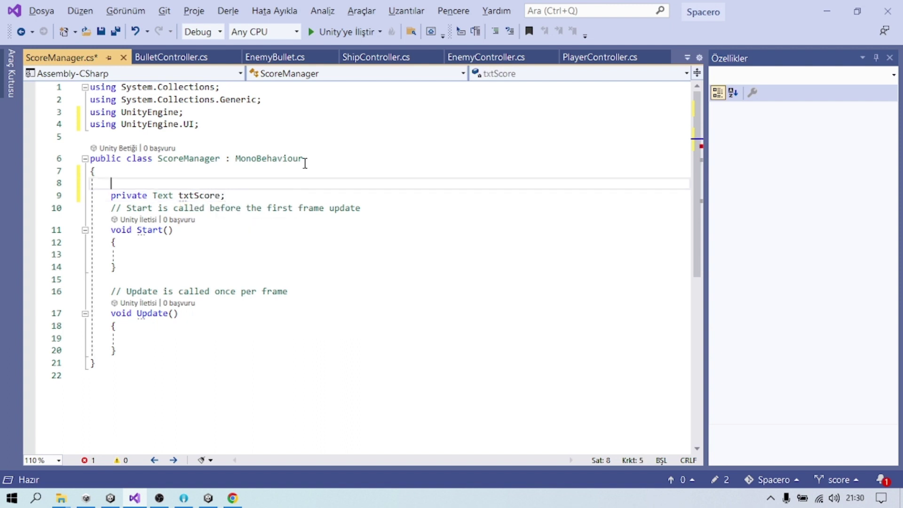
pyautogui.press('Return')
pyautogui.write('[SerializeField')
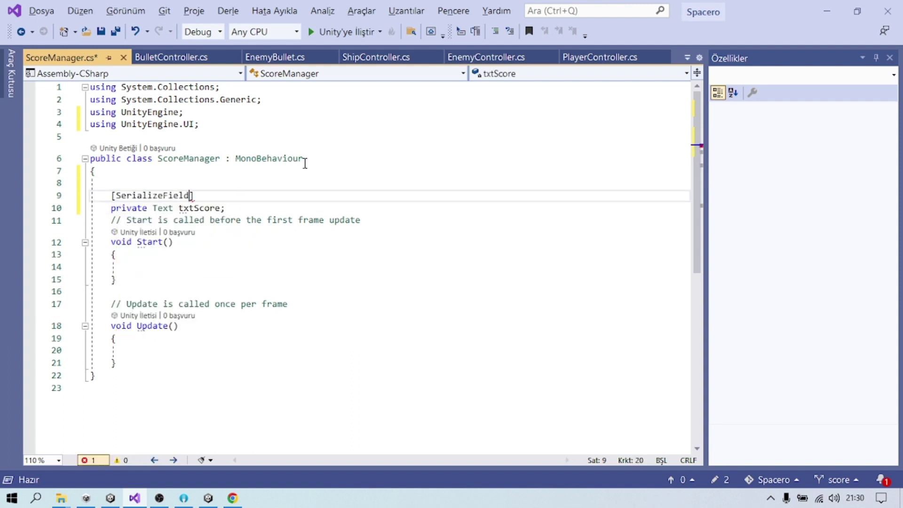
pyautogui.press('Down')
pyautogui.press('Down')
# Add a private int score = 0 field and save, then start a public line below.
pyautogui.press('Up')
pyautogui.press('Right')
pyautogui.press('Right')
pyautogui.press('Right')
pyautogui.press('Return')
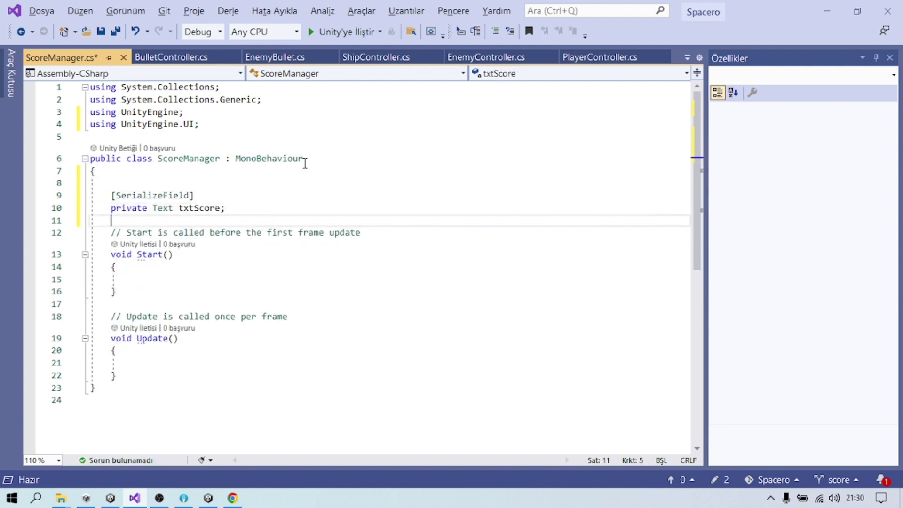
pyautogui.press('Return')
pyautogui.write('ie')
pyautogui.press('BackSpace')
pyautogui.press('BackSpace')
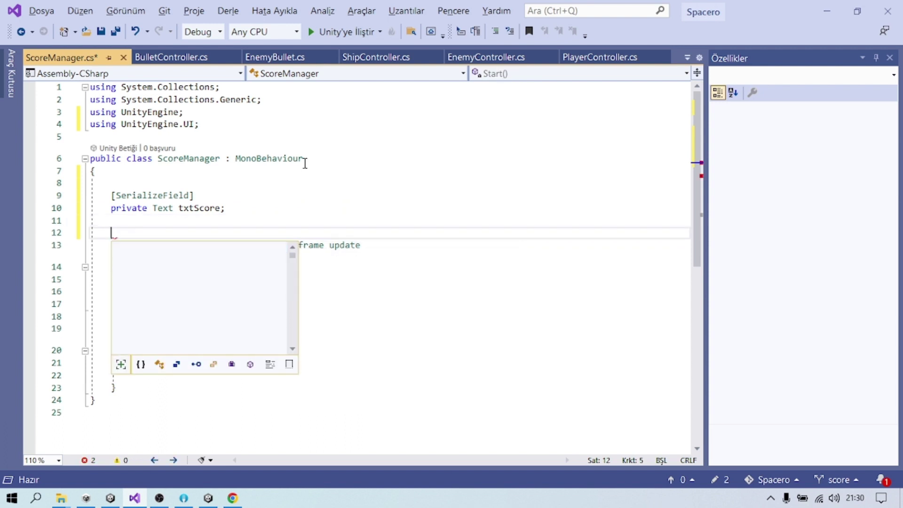
pyautogui.write('pu')
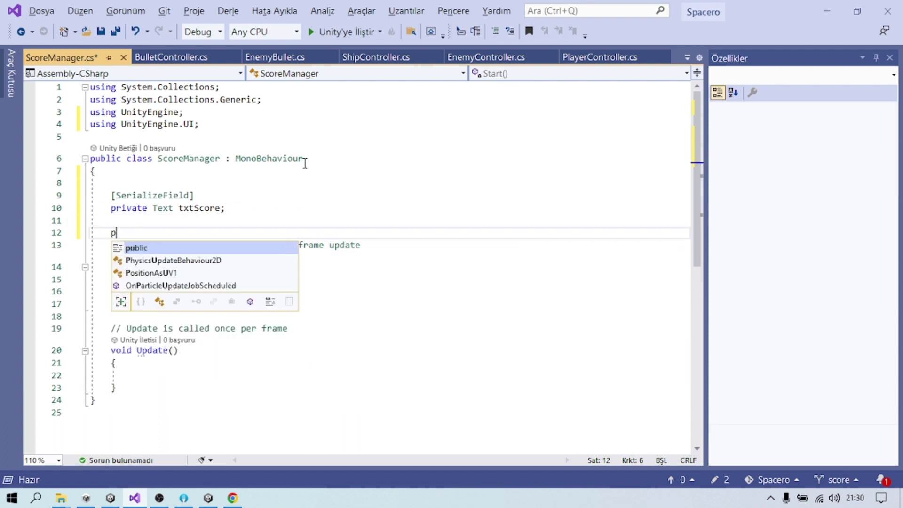
pyautogui.press('BackSpace')
pyautogui.press('Tab')
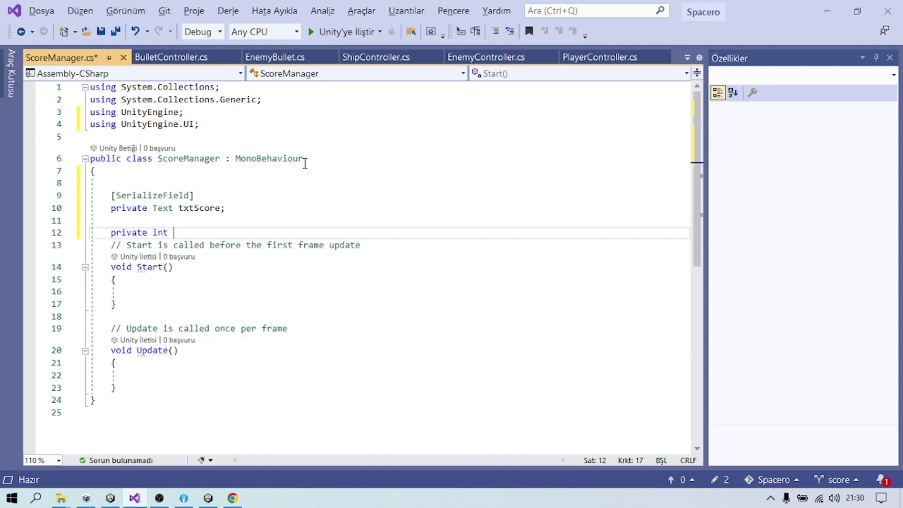
pyautogui.write('score;')
pyautogui.hotkey('ctrl', 's')
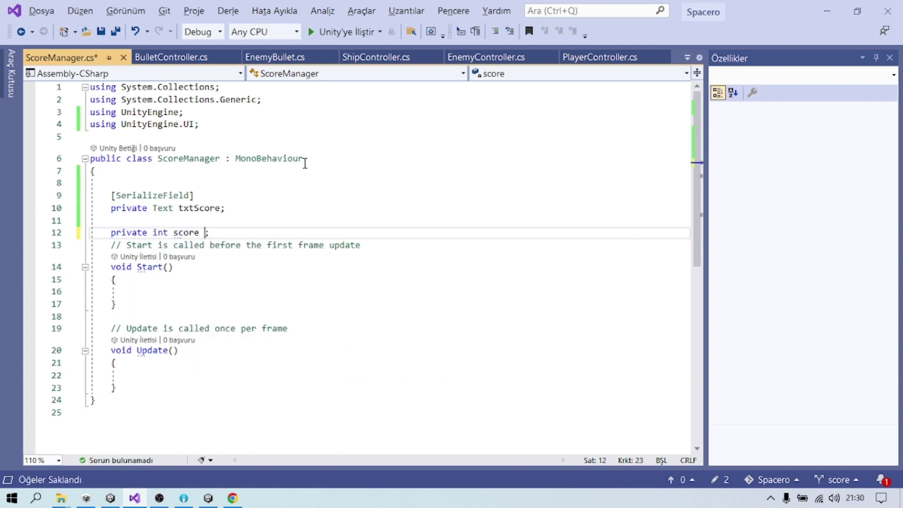
pyautogui.press('Return')
pyautogui.press('Return')
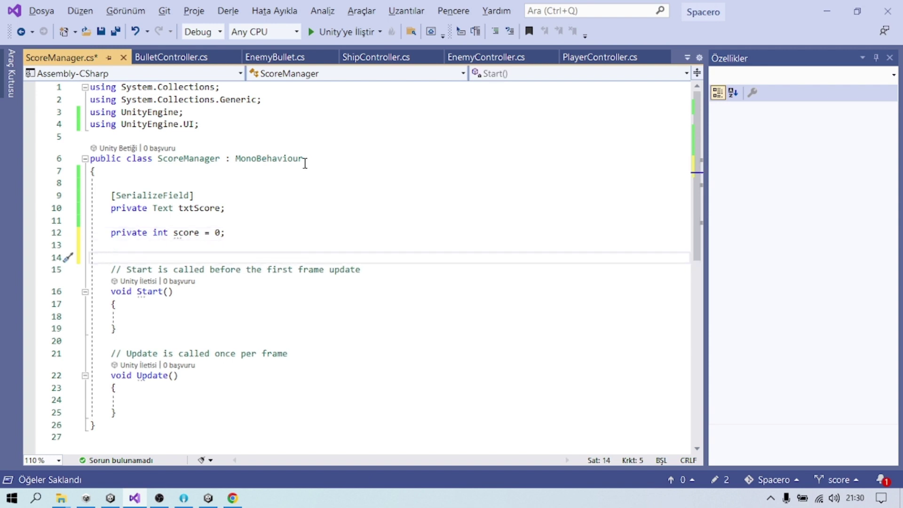
pyautogui.write('public')
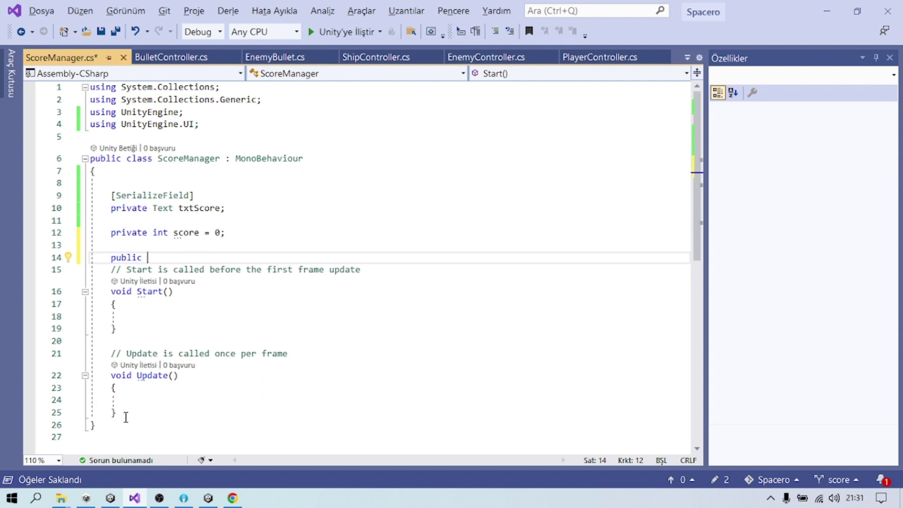
# Delete the default Start and Update methods and begin a public Update method.
pyautogui.moveTo(126, 418); pyautogui.dragTo(95, 271)
pyautogui.press('Delete')
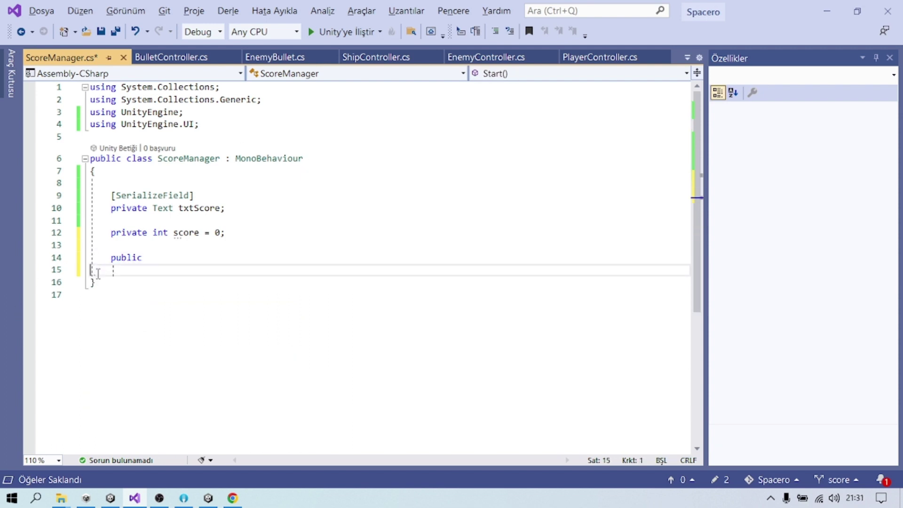
pyautogui.click(150, 256)
pyautogui.write('U')
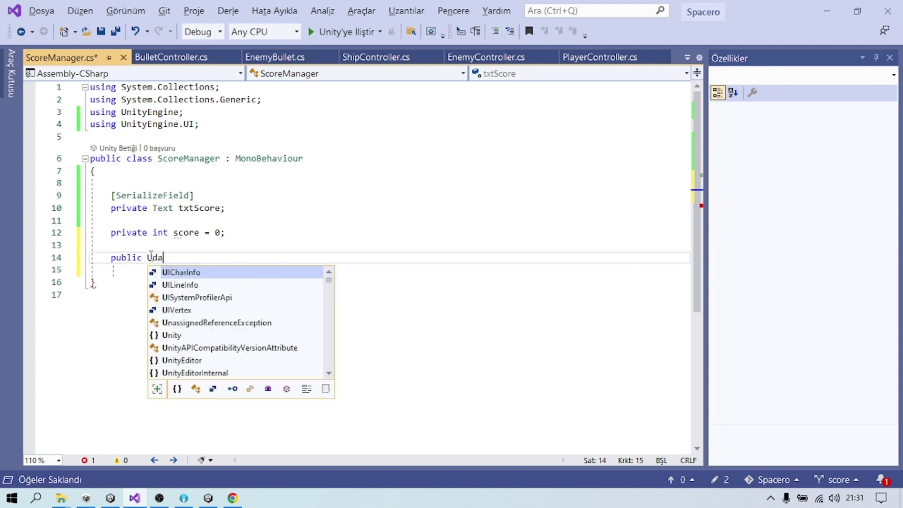
pyautogui.write('pd')
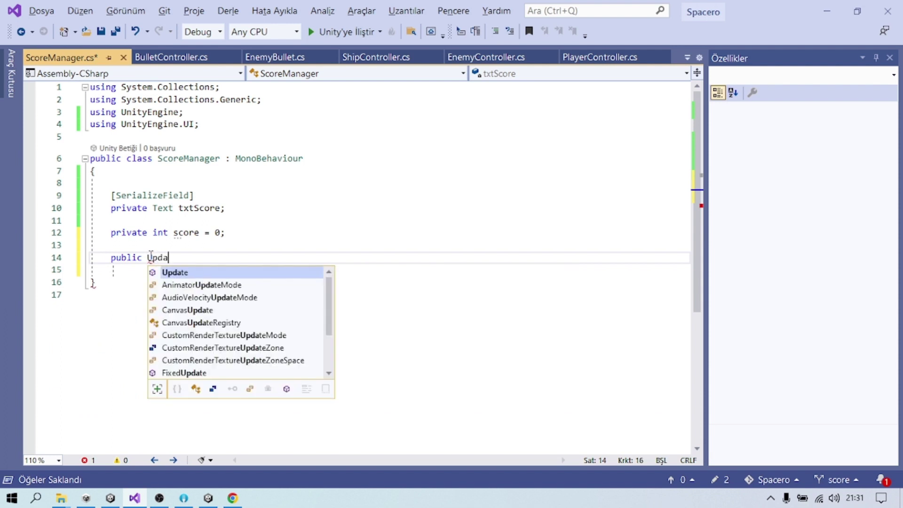
pyautogui.write('ate')
pyautogui.press('Tab')
pyautogui.write('Score')
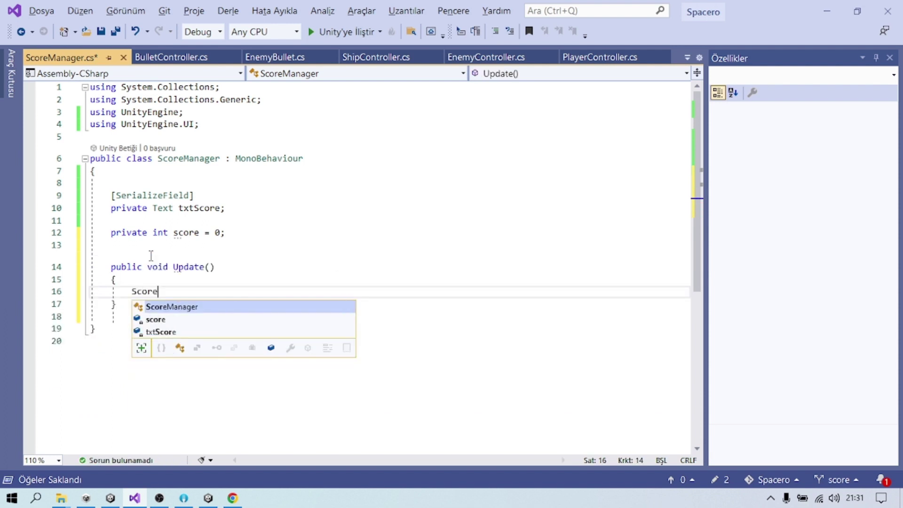
pyautogui.press('Down')
pyautogui.write('(){')
pyautogui.press('Return')
pyautogui.hotkey('ctrl', 'z')
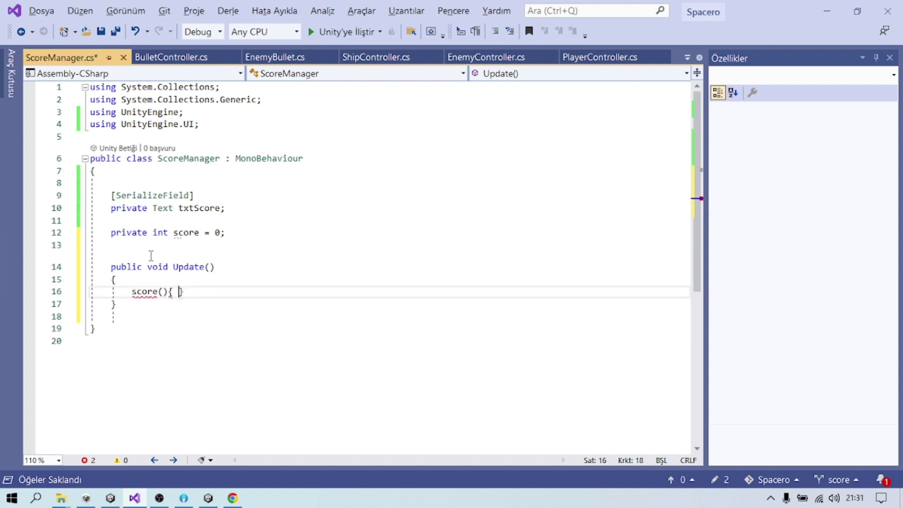
# Rename it UpdateScore(int amount) and add 'score += amount;' to its body.
pyautogui.click(206, 267)
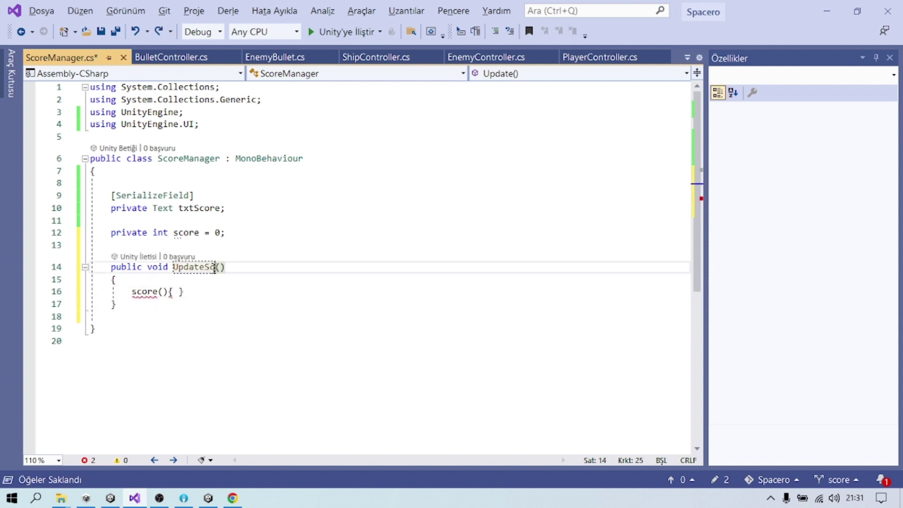
pyautogui.write('Score')
pyautogui.moveTo(197, 293); pyautogui.dragTo(132, 291)
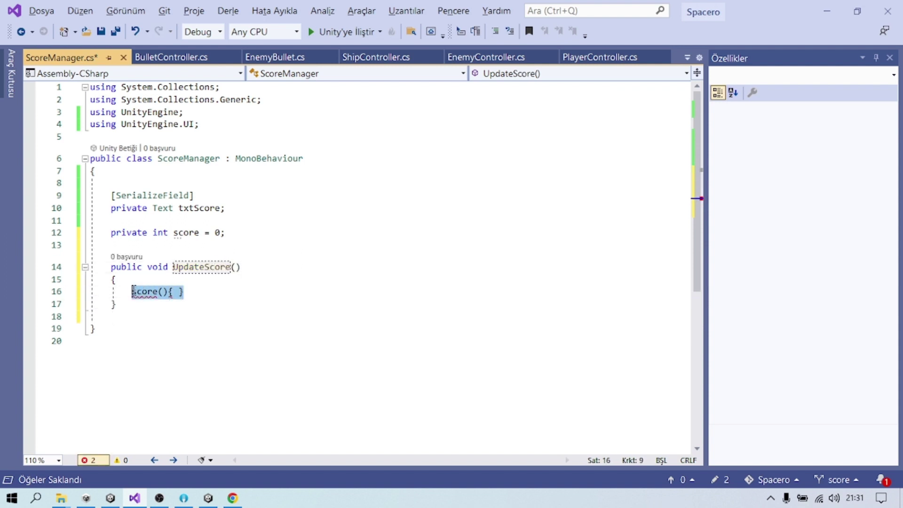
pyautogui.press('BackSpace')
pyautogui.write('sco')
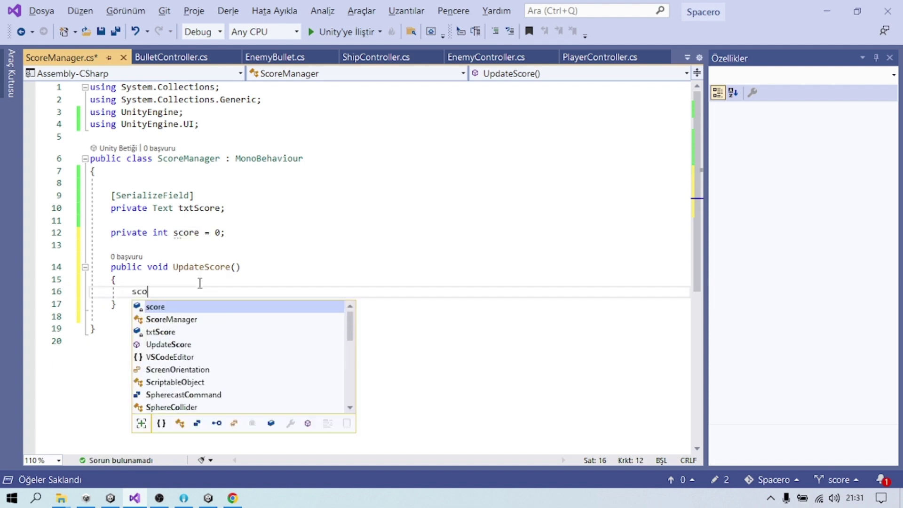
pyautogui.click(238, 267)
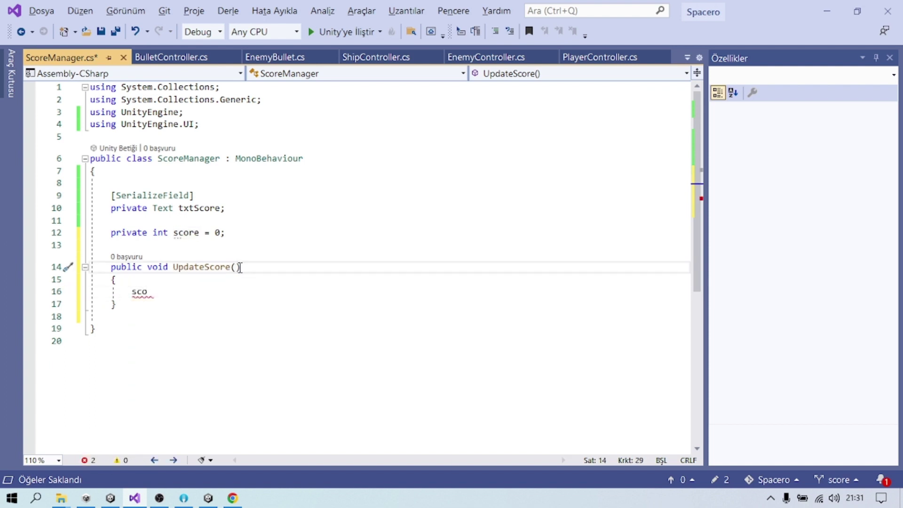
pyautogui.write('int ')
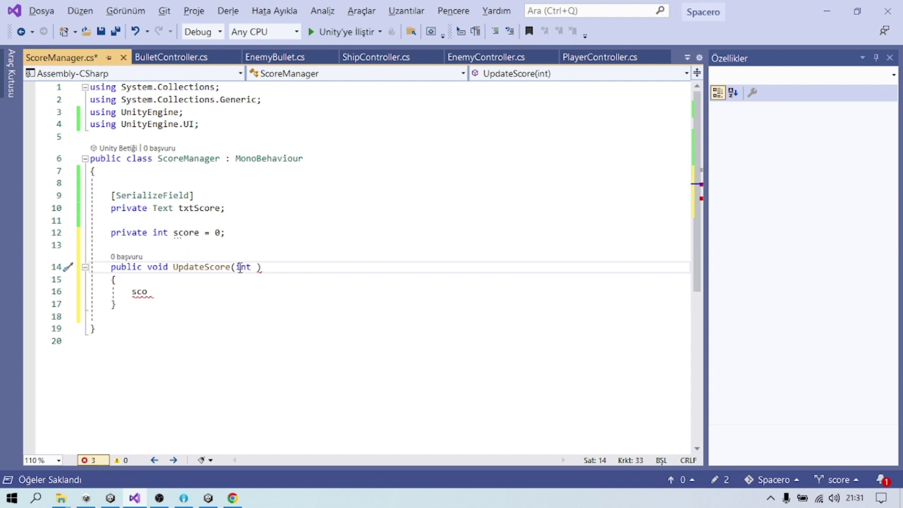
pyautogui.write('amount')
pyautogui.click(185, 284)
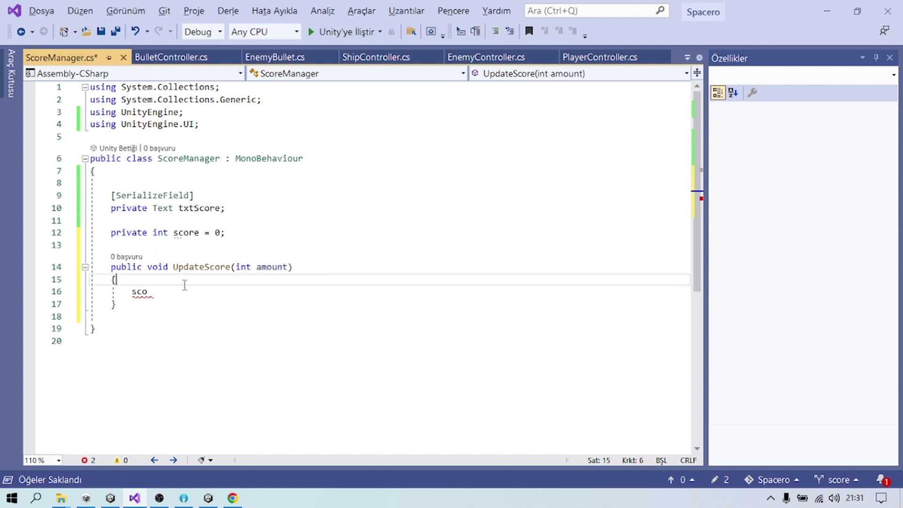
pyautogui.press('Down')
pyautogui.press('End')
pyautogui.write('re ')
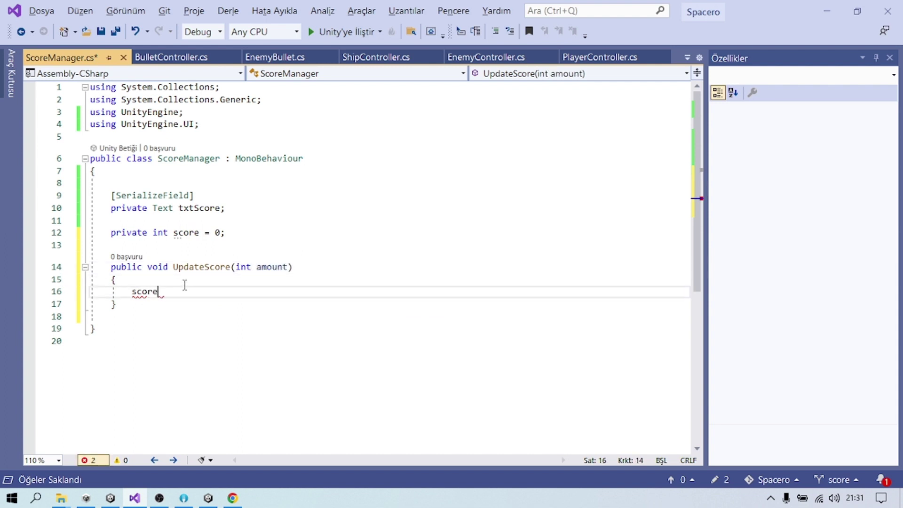
pyautogui.write('+= amo')
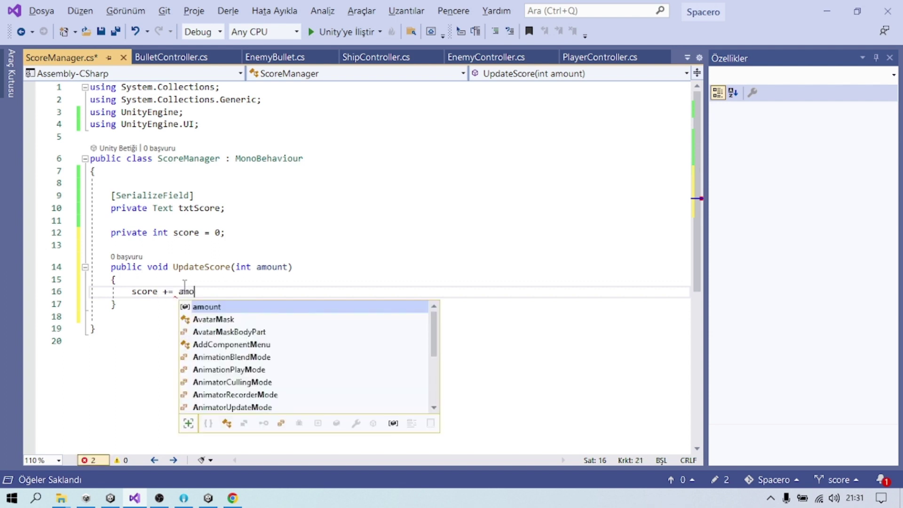
pyautogui.write('unt;')
# Add 'txtScore.text = "SCORE: " + score;' and save the script.
pyautogui.press('Return')
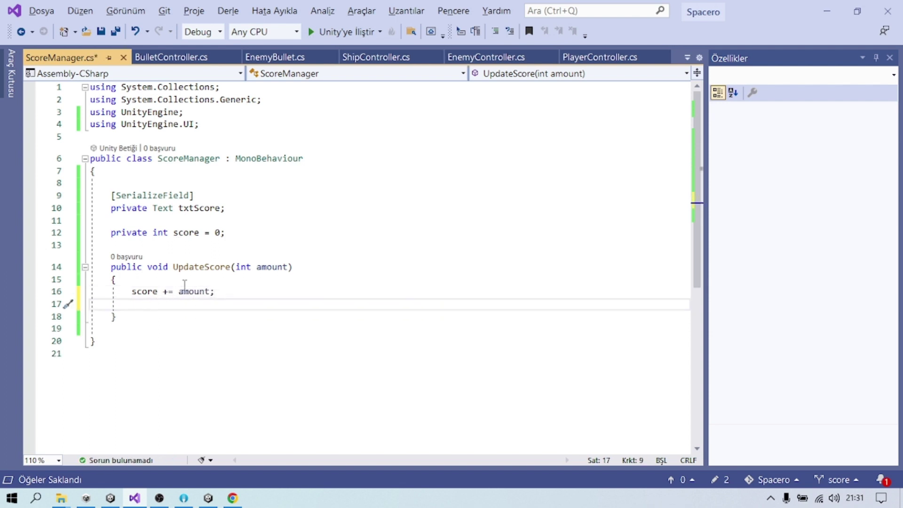
pyautogui.write('txt')
pyautogui.press('Tab')
pyautogui.write('.')
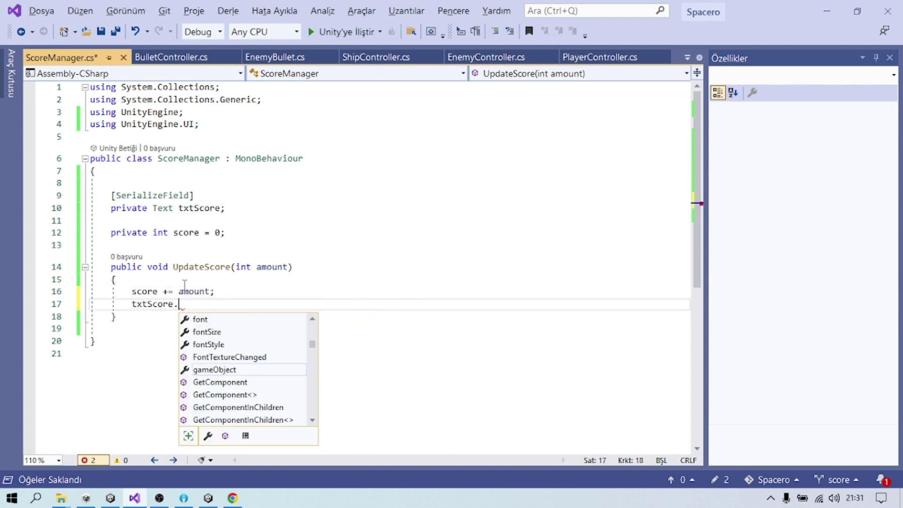
pyautogui.write('tex')
pyautogui.press('Tab')
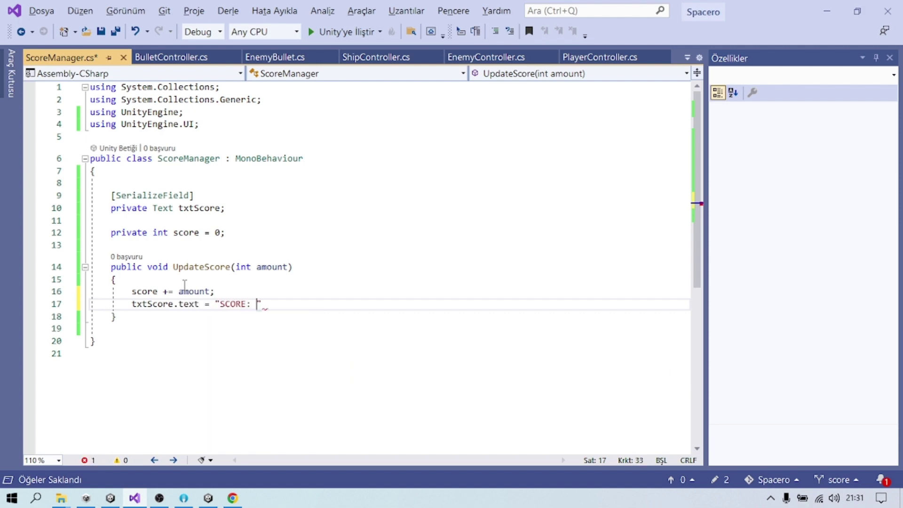
pyautogui.write('+ sc')
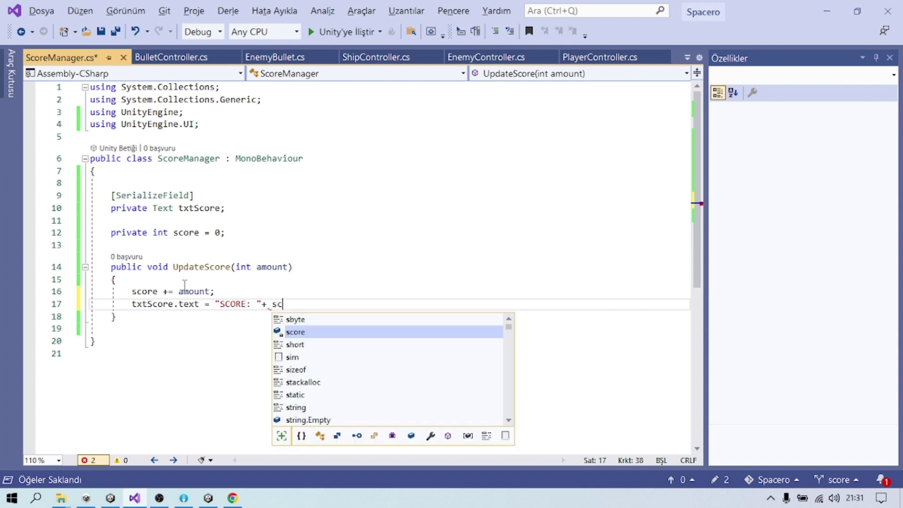
pyautogui.press('Tab')
pyautogui.write(';')
pyautogui.hotkey('ctrl', 's')
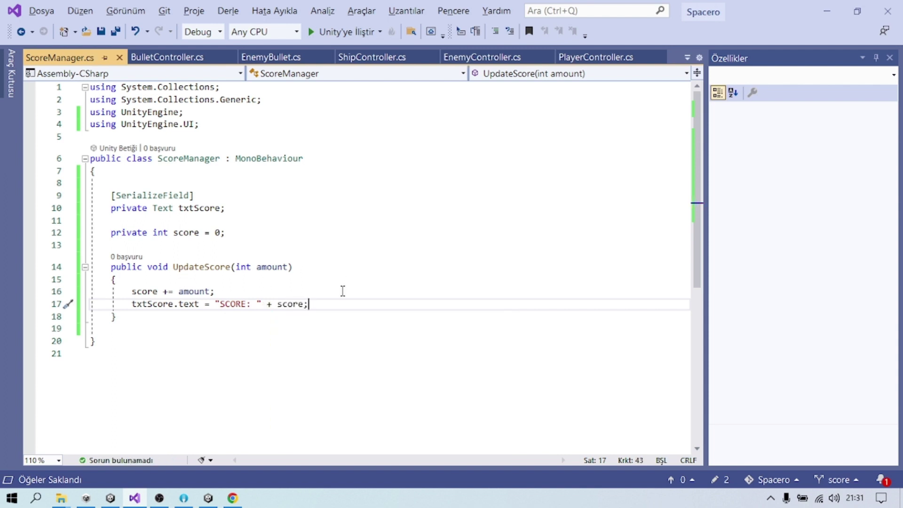
# Highlight the new display statement and the UpdateScore header to review them.
pyautogui.moveTo(309, 303); pyautogui.dragTo(137, 305)
pyautogui.click(276, 289)
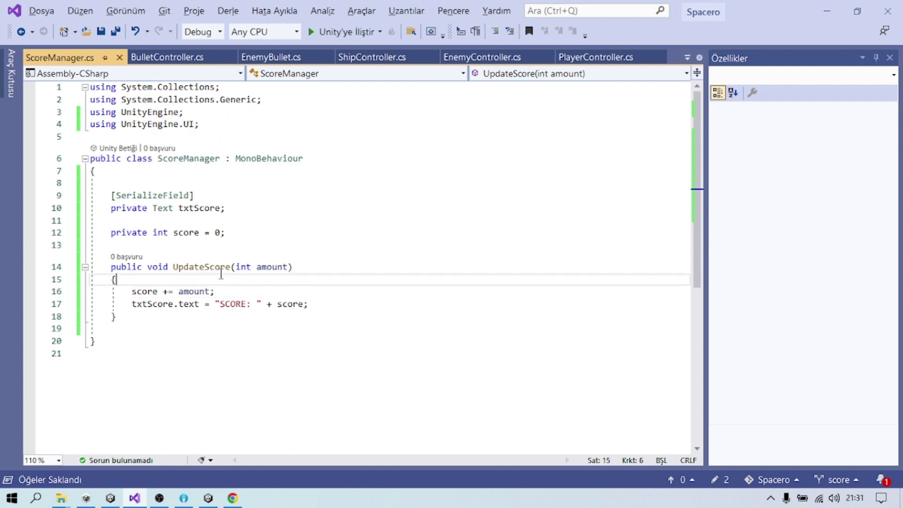
pyautogui.moveTo(116, 279); pyautogui.dragTo(184, 267)
pyautogui.click(418, 257)
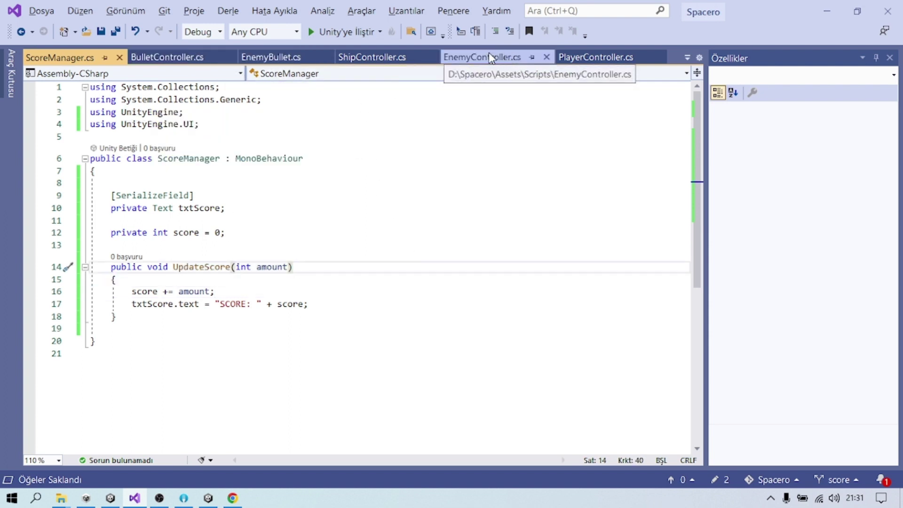
# In EnemyController.cs, add a [SerializeField] attribute line below the imgHp field.
pyautogui.click(518, 64)
pyautogui.scroll(-1, 403, 256)
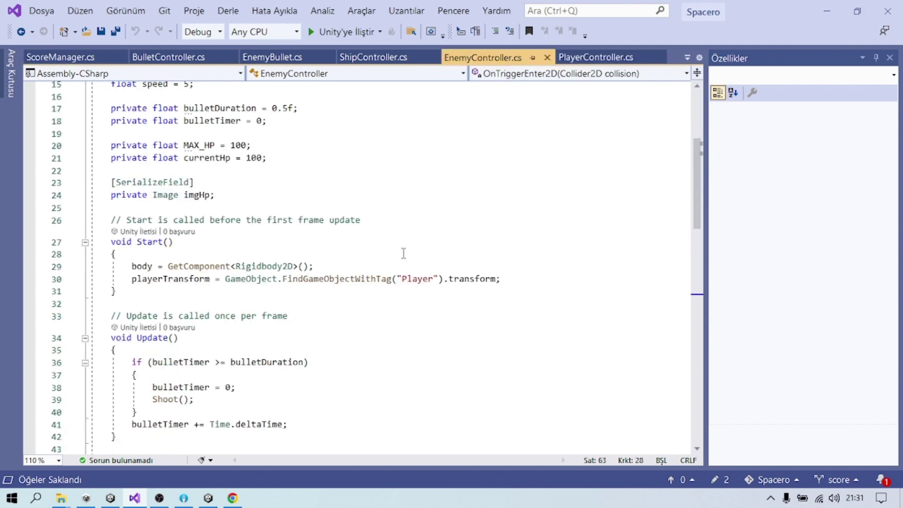
pyautogui.scroll(3, 376, 244)
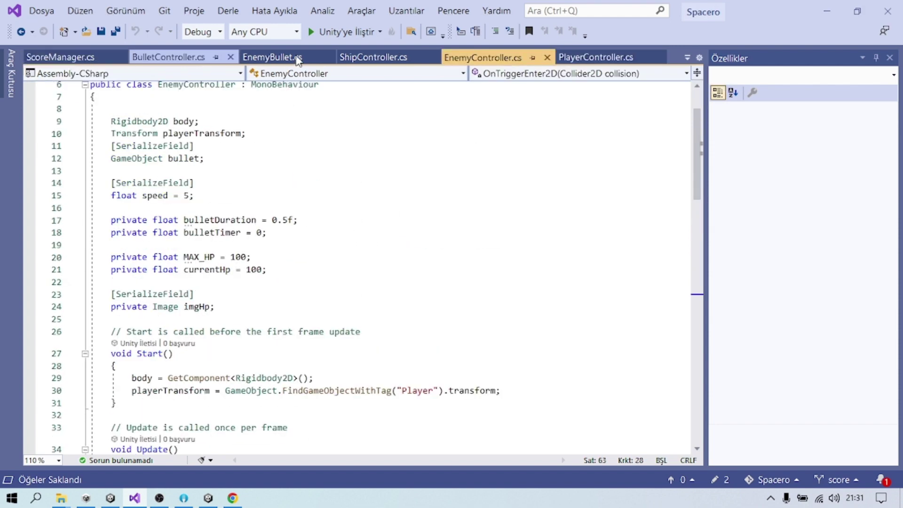
pyautogui.click(88, 54)
pyautogui.click(489, 52)
pyautogui.scroll(2, 292, 274)
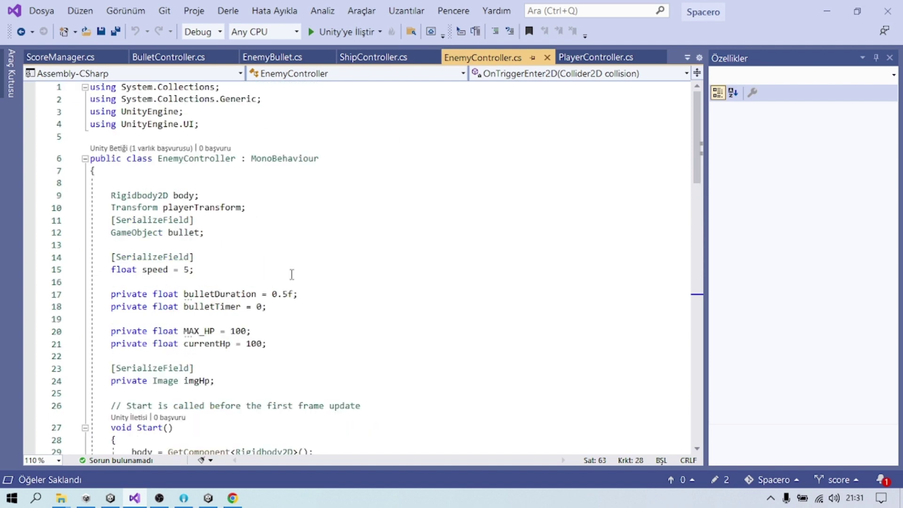
pyautogui.scroll(-3, 250, 282)
pyautogui.click(256, 267)
pyautogui.press('Return')
pyautogui.press('Return')
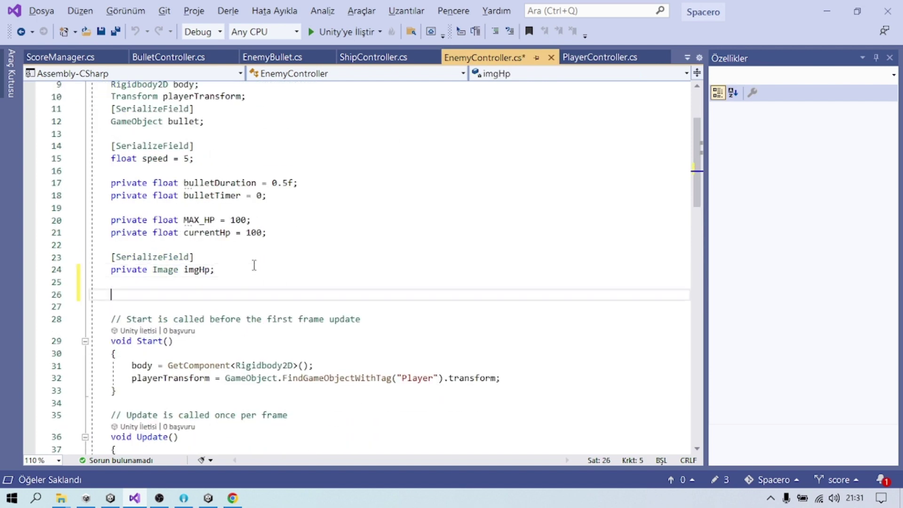
pyautogui.write('[Ser')
pyautogui.press('Tab')
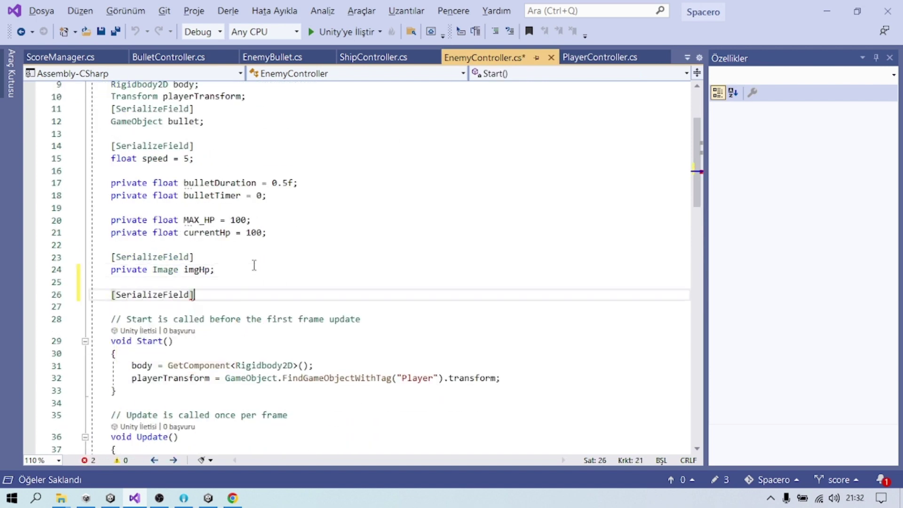
pyautogui.press('Return')
# Declare private ScoreManager scoreManager; under the SerializeField attribute.
pyautogui.write('pr')
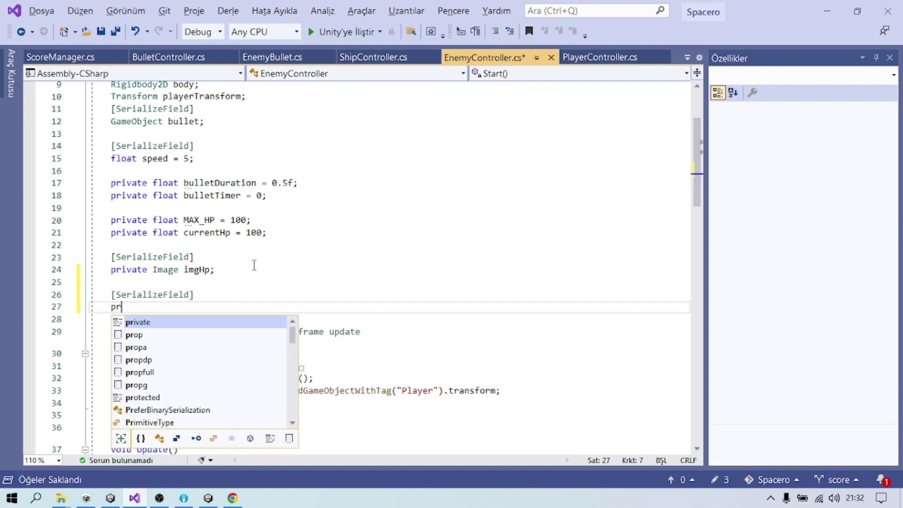
pyautogui.press('Tab')
pyautogui.press('Return')
pyautogui.press('BackSpace')
pyautogui.write('Sco')
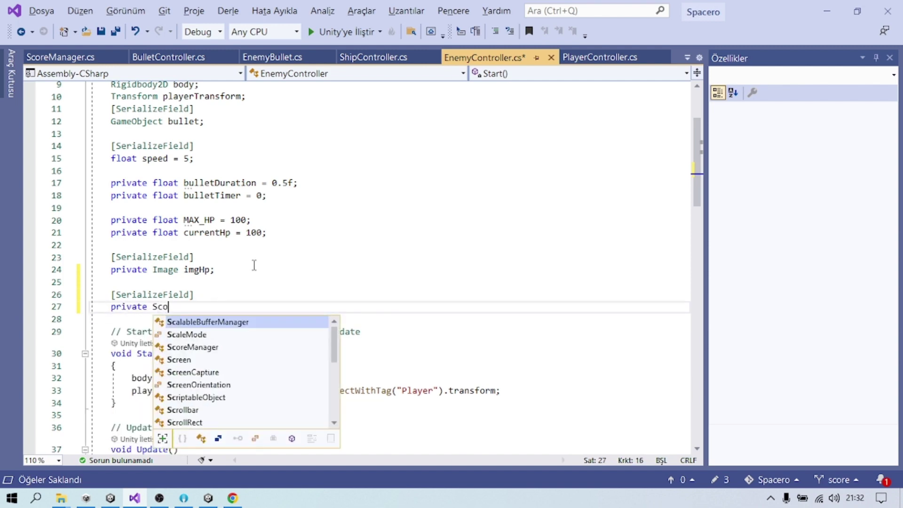
pyautogui.write('reMan')
pyautogui.press('Tab')
pyautogui.write('score')
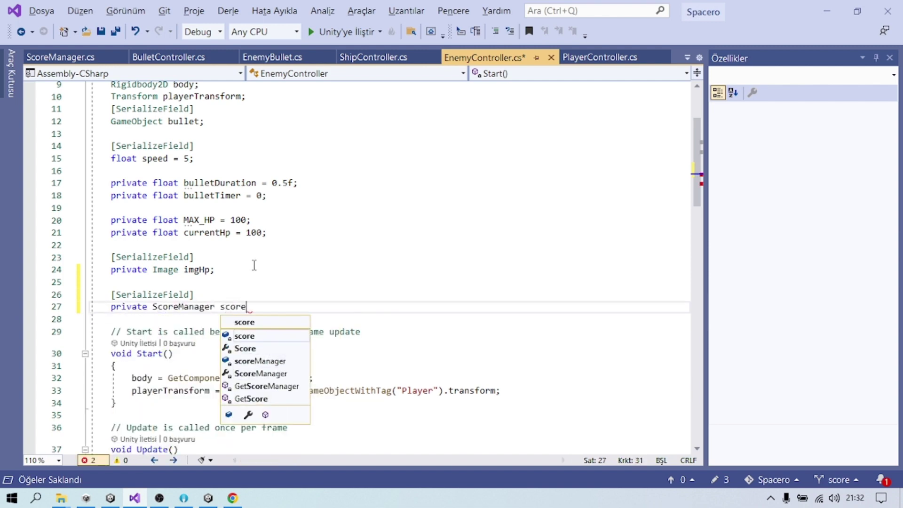
pyautogui.press('Down')
pyautogui.press('Down')
pyautogui.press('Up')
pyautogui.press('Tab')
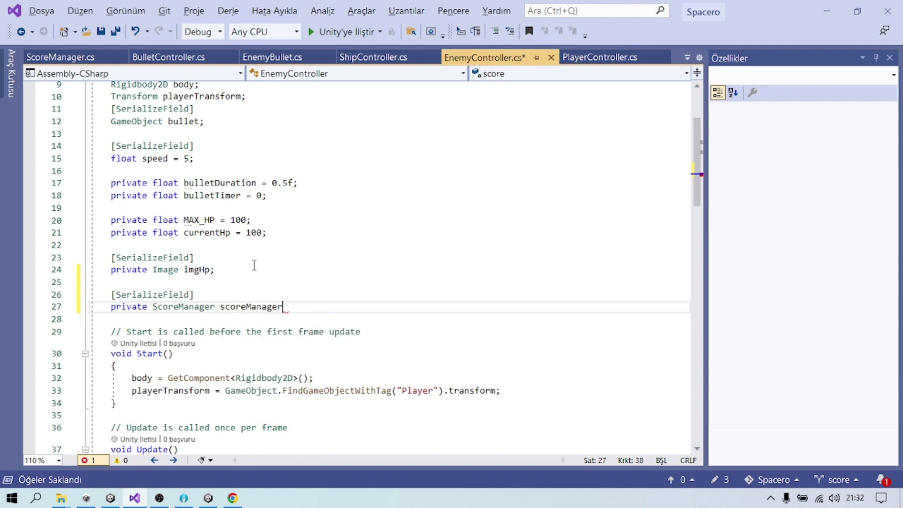
pyautogui.write(';')
pyautogui.scroll(-1, 254, 279)
# Locate the block in TakeDamage that destroys the enemy at zero HP.
pyautogui.click(204, 256)
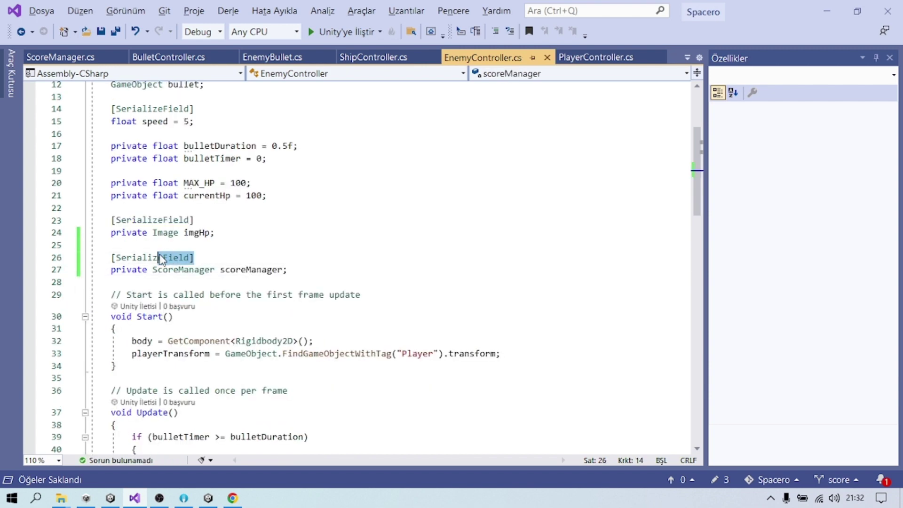
pyautogui.scroll(-1, 365, 264)
pyautogui.scroll(-10, 364, 267)
pyautogui.scroll(-3, 364, 266)
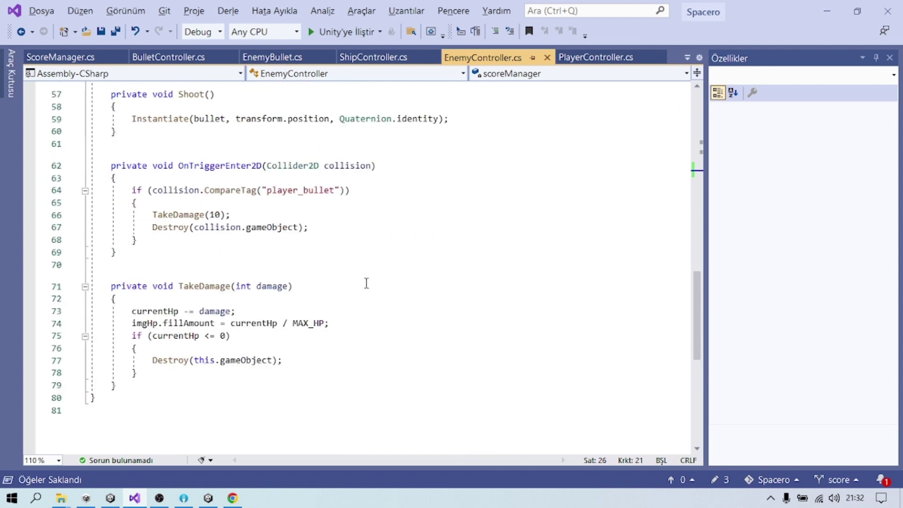
pyautogui.hotkey('ctrl', 'Tab')
pyautogui.hotkey('ctrl', 'Tab')
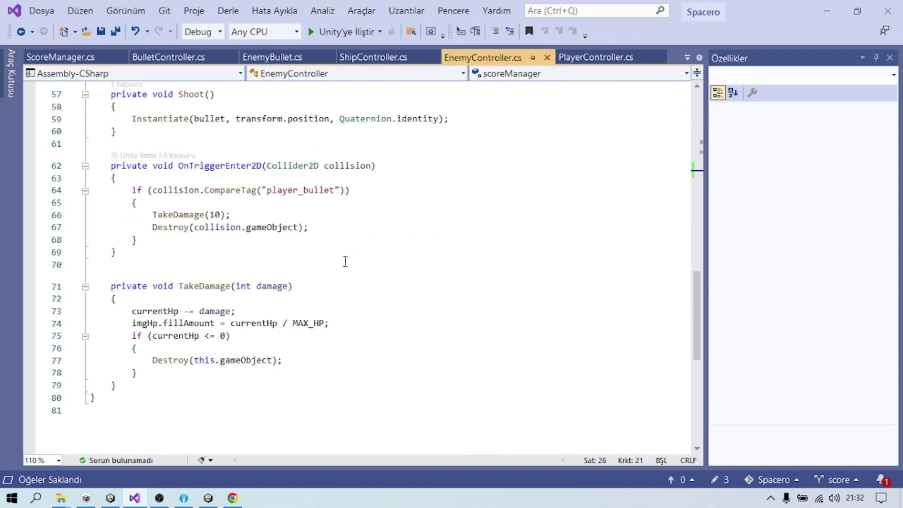
pyautogui.scroll(1, 305, 271)
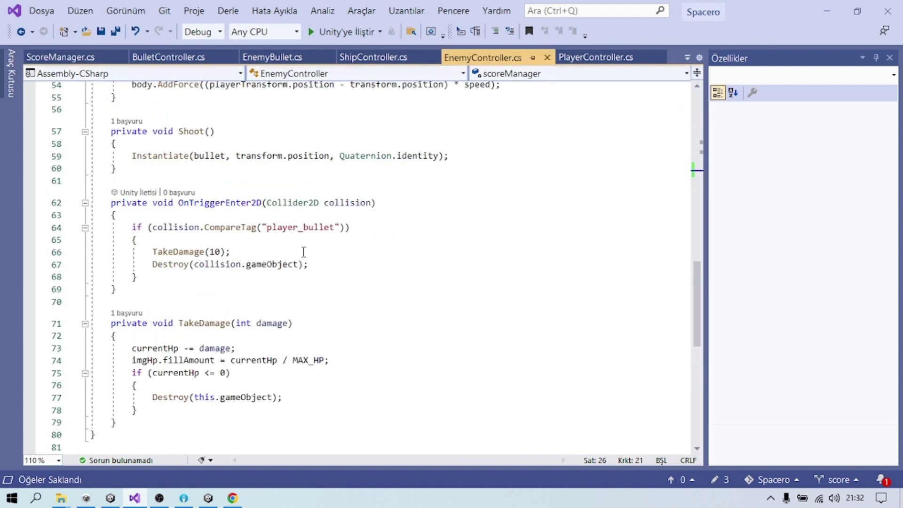
pyautogui.click(304, 253)
pyautogui.click(302, 384)
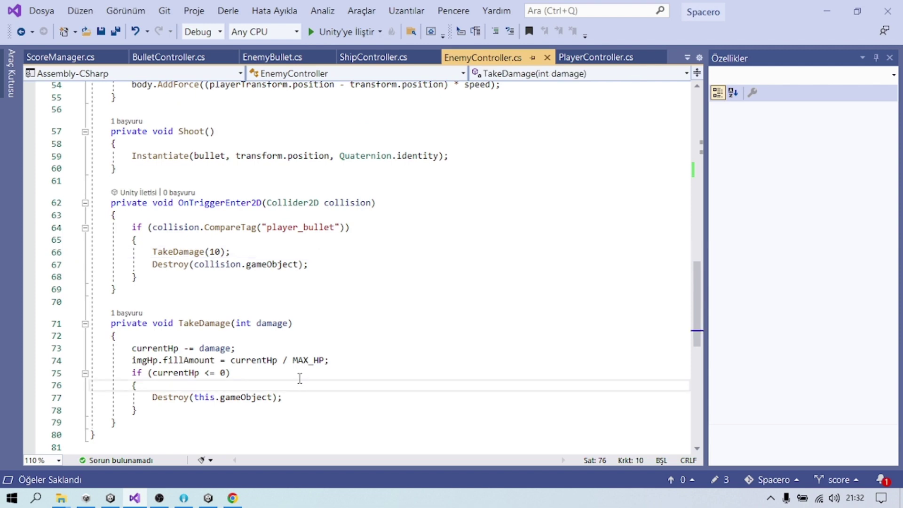
# Insert scoreManager.UpdateScore(10); before the enemy is destroyed, save, and show ScoreManager.cs.
pyautogui.press('Return')
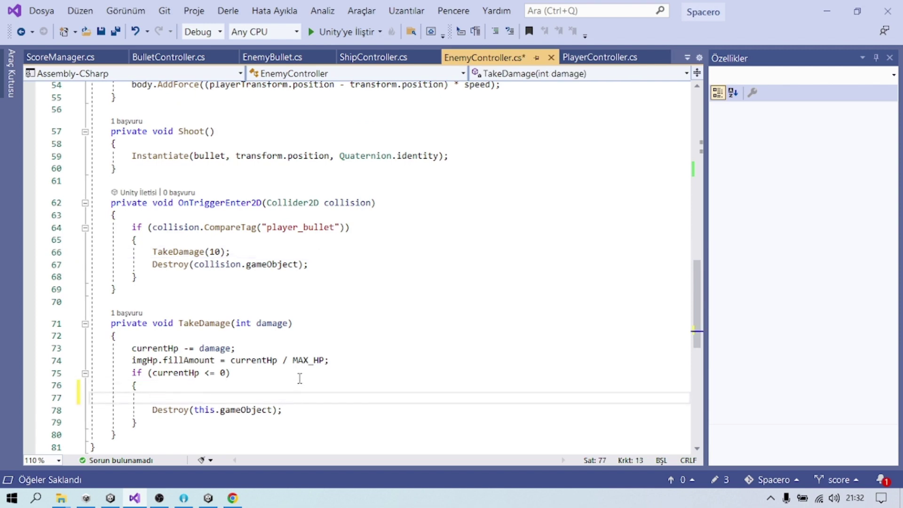
pyautogui.write('scoreManager')
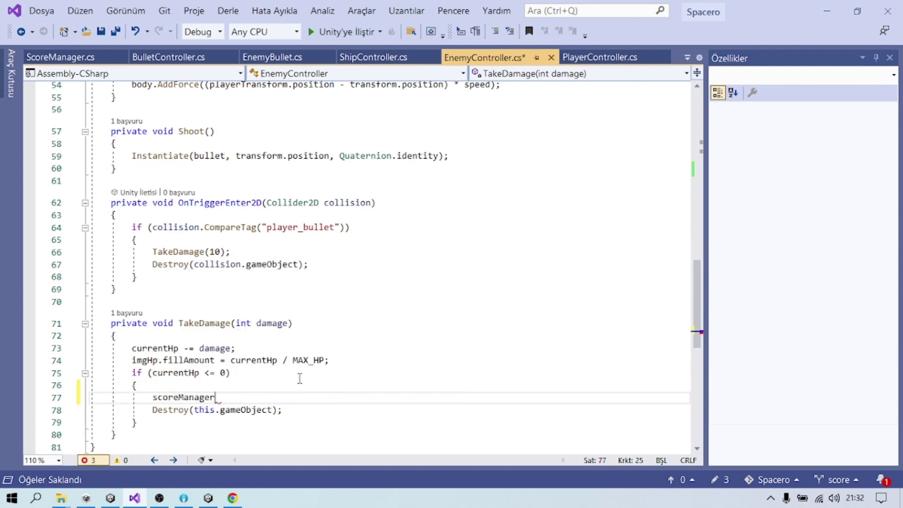
pyautogui.write('.Upd')
pyautogui.press('Tab')
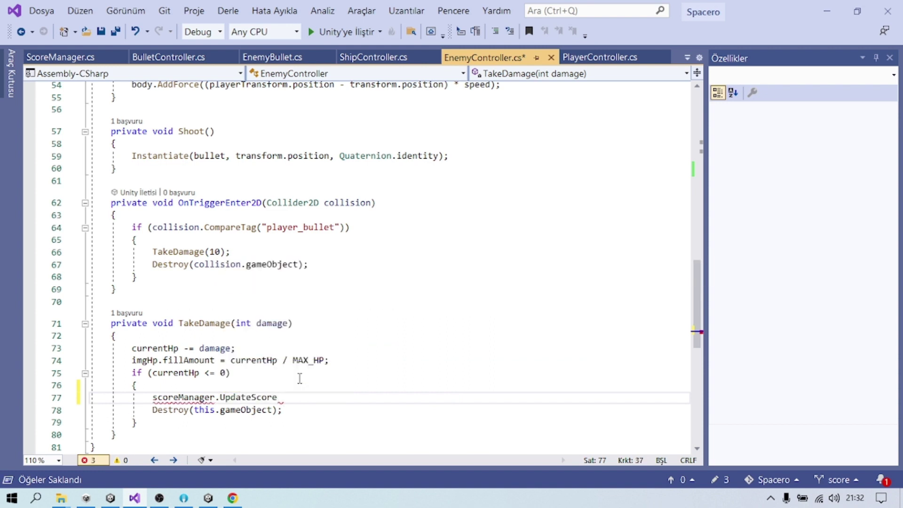
pyautogui.write('(10);')
pyautogui.hotkey('ctrl', 's')
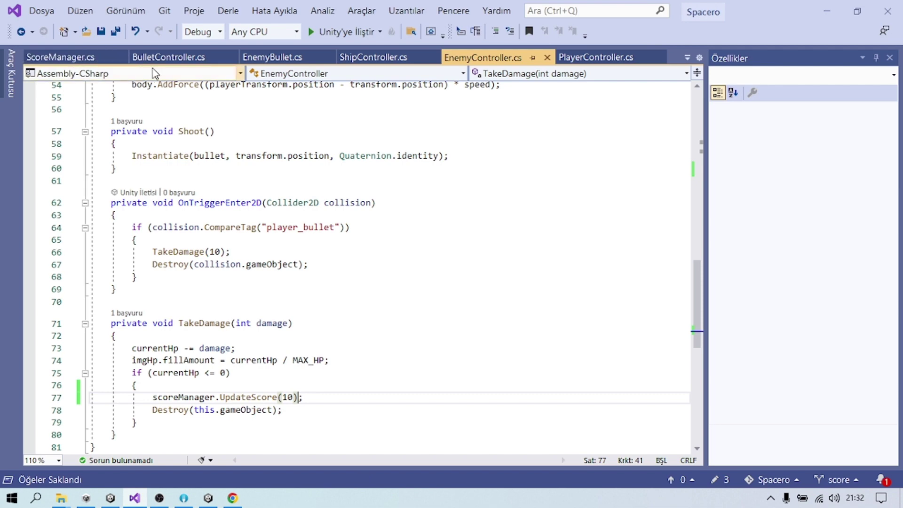
pyautogui.click(79, 61)
# Review the UpdateScore method, then return to Unity so the scripts compile.
pyautogui.moveTo(348, 309); pyautogui.dragTo(101, 278)
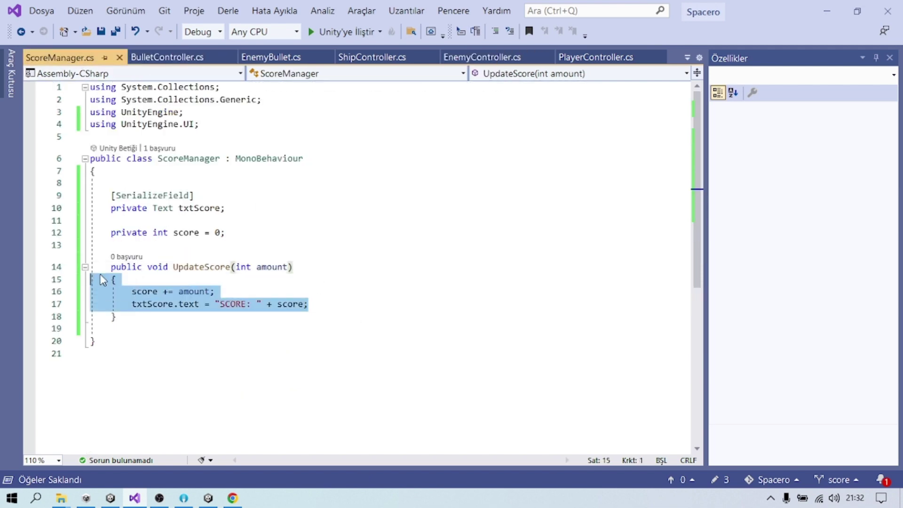
pyautogui.click(147, 245)
pyautogui.click(483, 57)
pyautogui.hotkey('alt', 'Tab')
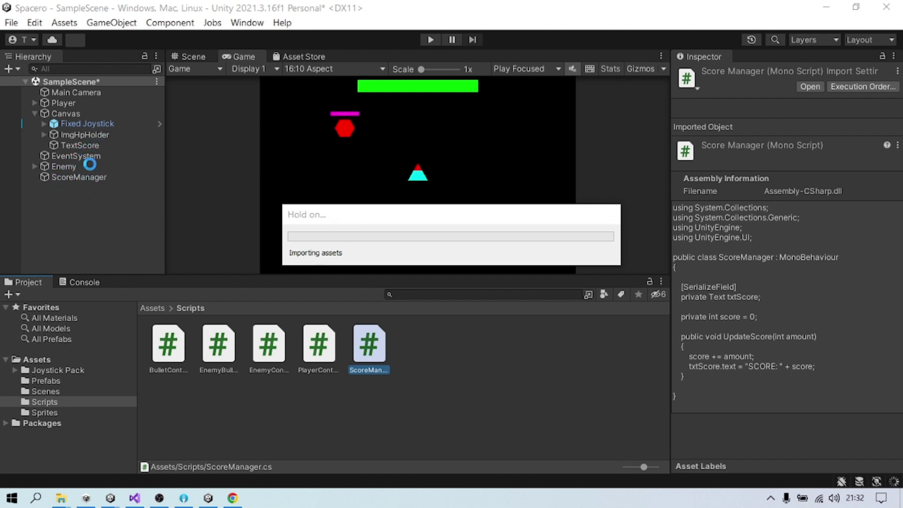
# Assign the TextScore object to the ScoreManager's Txt Score field.
pyautogui.click(64, 166)
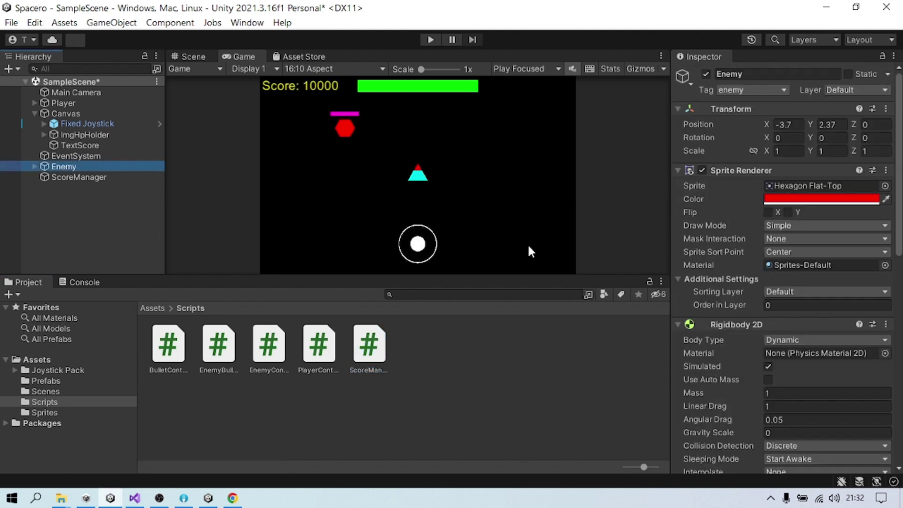
pyautogui.scroll(-5, 800, 282)
pyautogui.scroll(-5, 799, 283)
pyautogui.scroll(-5, 790, 263)
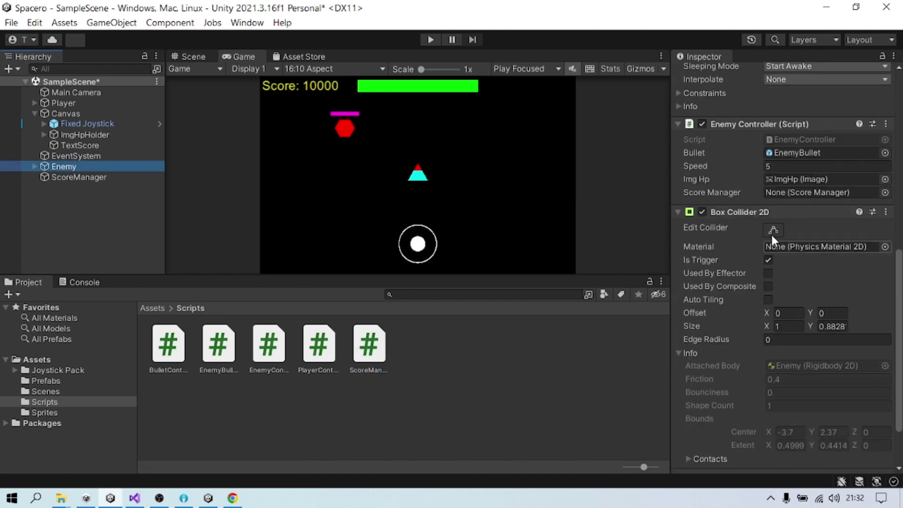
pyautogui.click(88, 176)
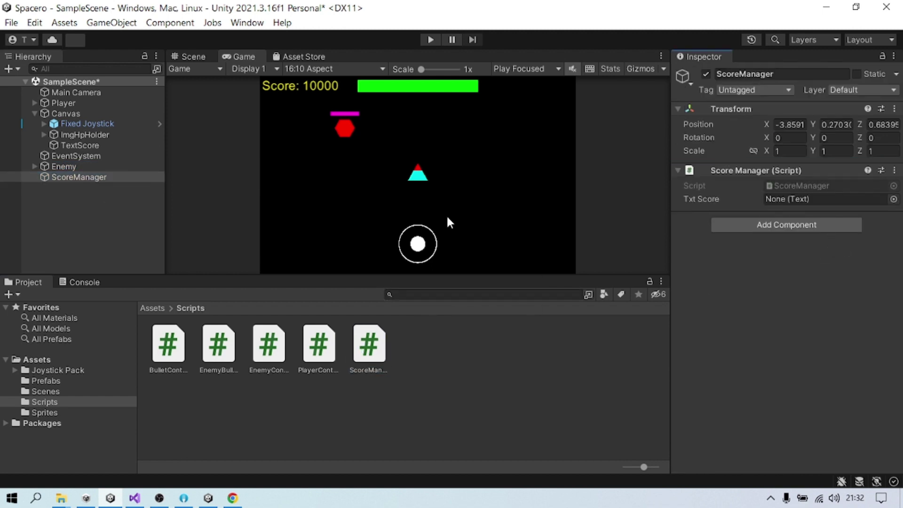
pyautogui.moveTo(79, 145)
pyautogui.moveTo(86, 141); pyautogui.dragTo(799, 200)
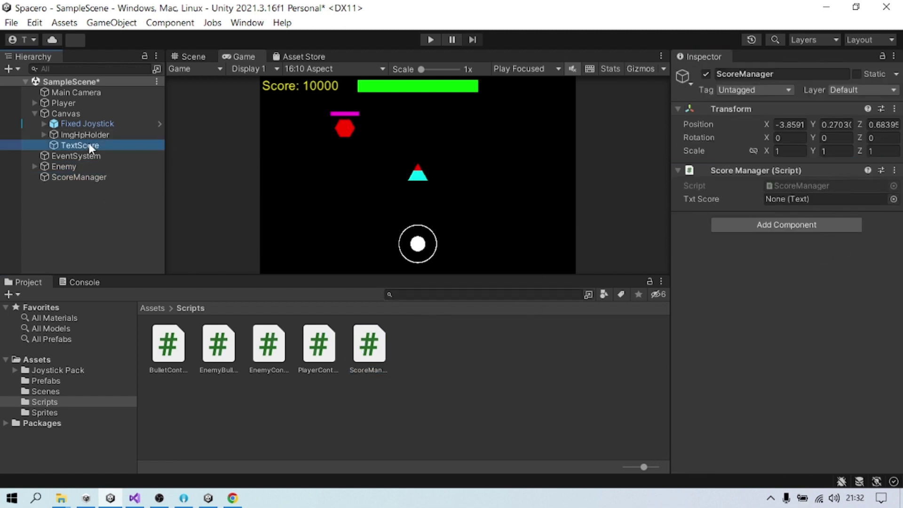
# Link the ScoreManager object into the Enemy's Score Manager field.
pyautogui.click(78, 170)
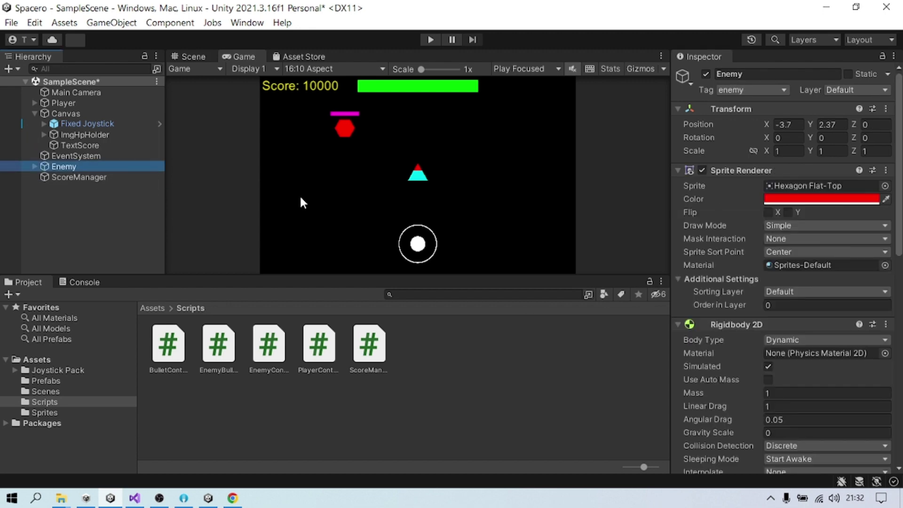
pyautogui.scroll(-5, 752, 259)
pyautogui.scroll(-5, 753, 258)
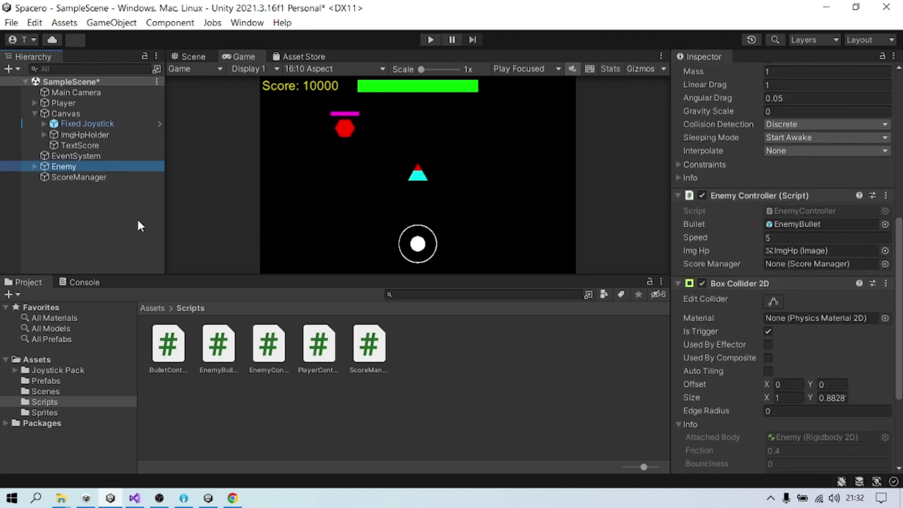
pyautogui.moveTo(125, 178)
pyautogui.mouseDown()
pyautogui.moveTo(557, 215)
pyautogui.moveTo(794, 262)
pyautogui.mouseUp()
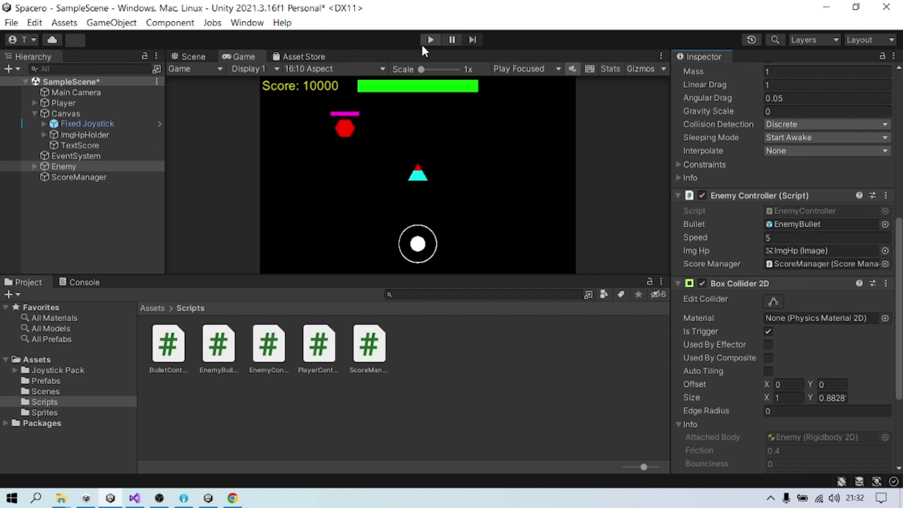
# Generate a Start method below UpdateScore in ScoreManager.cs.
pyautogui.hotkey('alt', 'Tab')
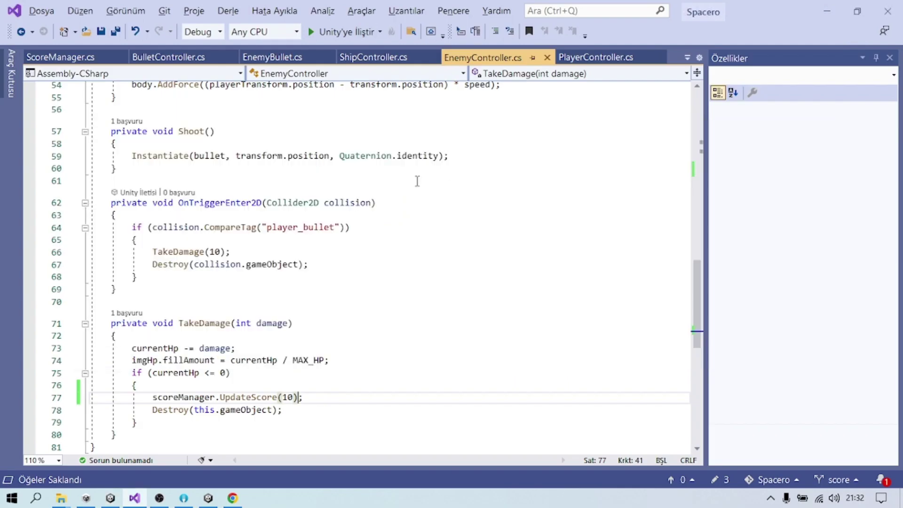
pyautogui.scroll(1, 157, 167)
pyautogui.click(51, 57)
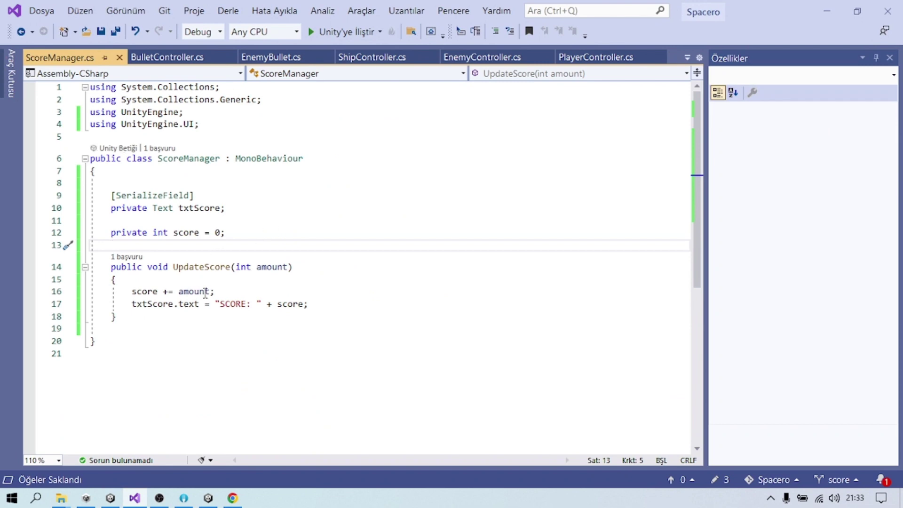
pyautogui.click(195, 316)
pyautogui.press('Return')
pyautogui.write('ons')
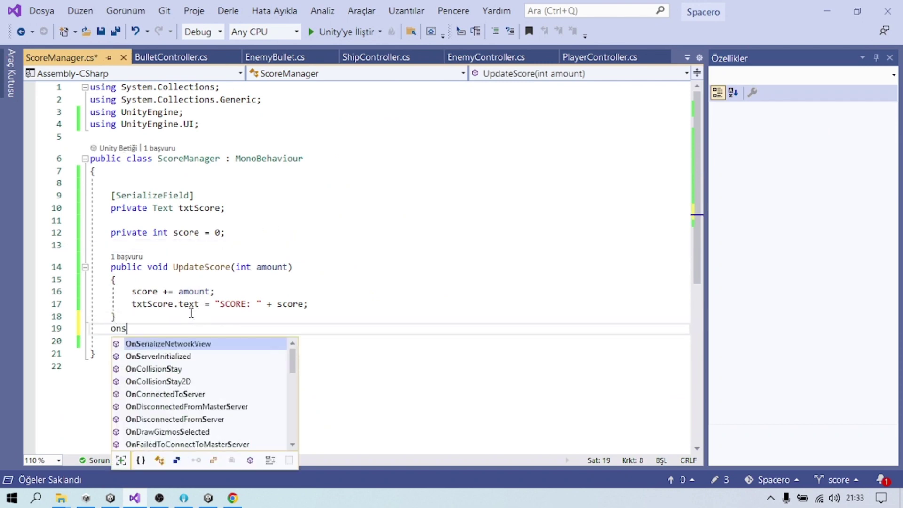
pyautogui.press('BackSpace')
pyautogui.press('BackSpace')
pyautogui.press('Return')
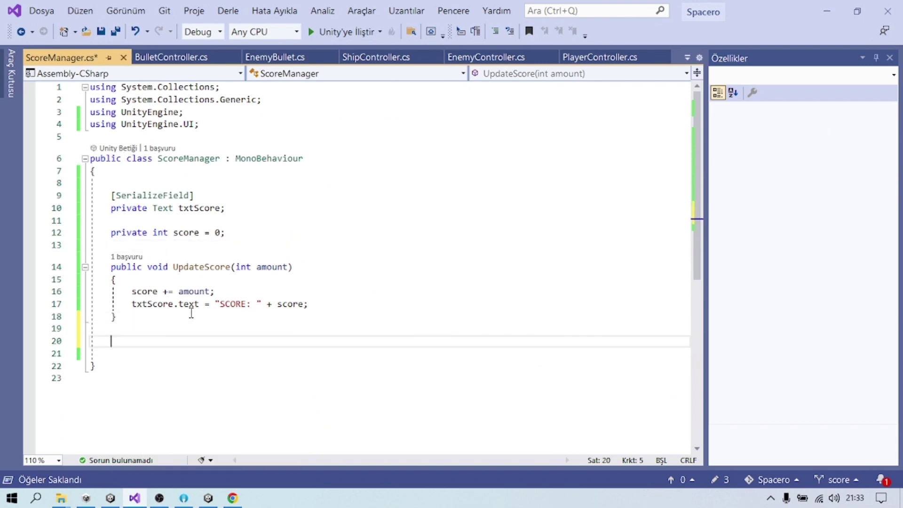
pyautogui.write('start')
pyautogui.press('Return')
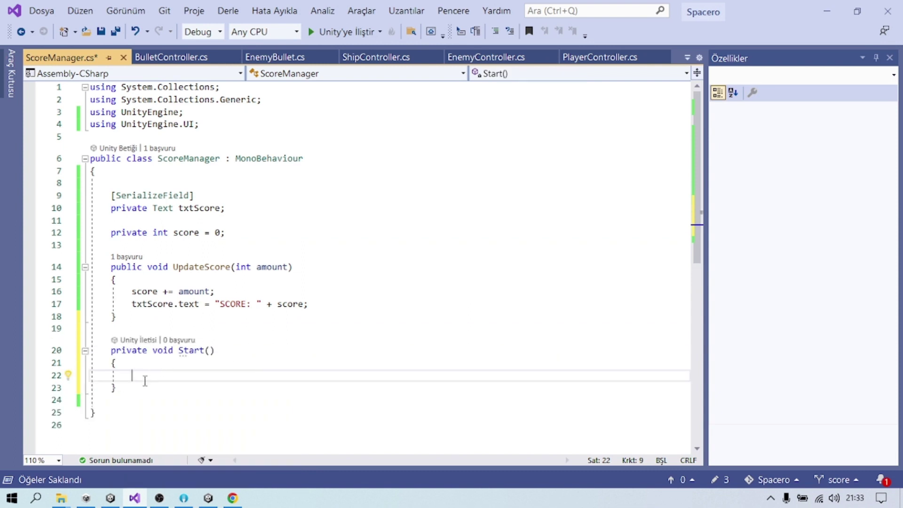
# Call UpdateScore(0) inside the Start method and save the script.
pyautogui.moveTo(145, 381); pyautogui.dragTo(179, 371)
pyautogui.click(177, 376)
pyautogui.write('Upda')
pyautogui.press('Tab')
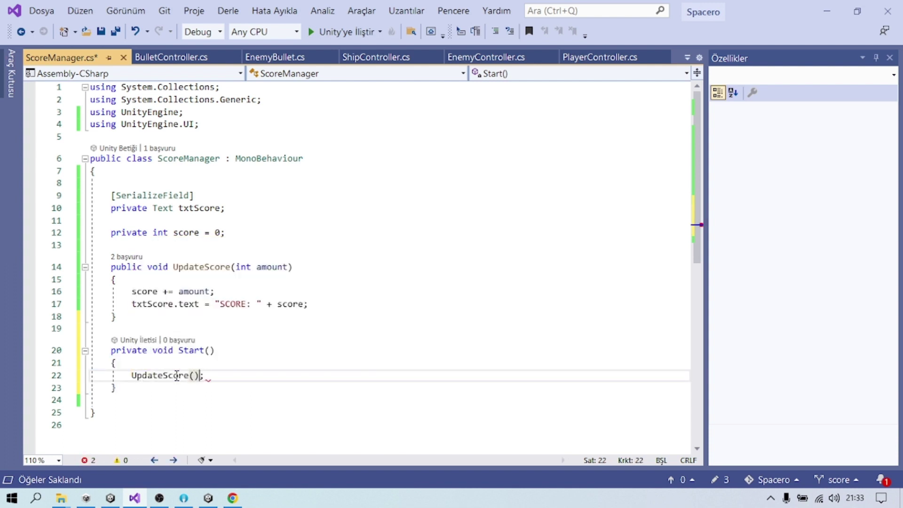
pyautogui.press('End')
pyautogui.hotkey('shift', 'Home')
pyautogui.press('BackSpace')
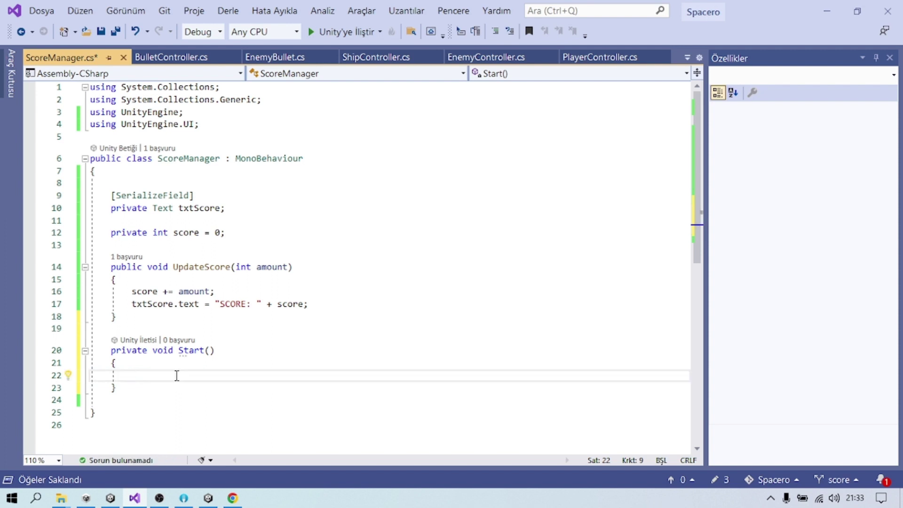
pyautogui.hotkey('ctrl', 'z')
pyautogui.hotkey('ctrl', 'z')
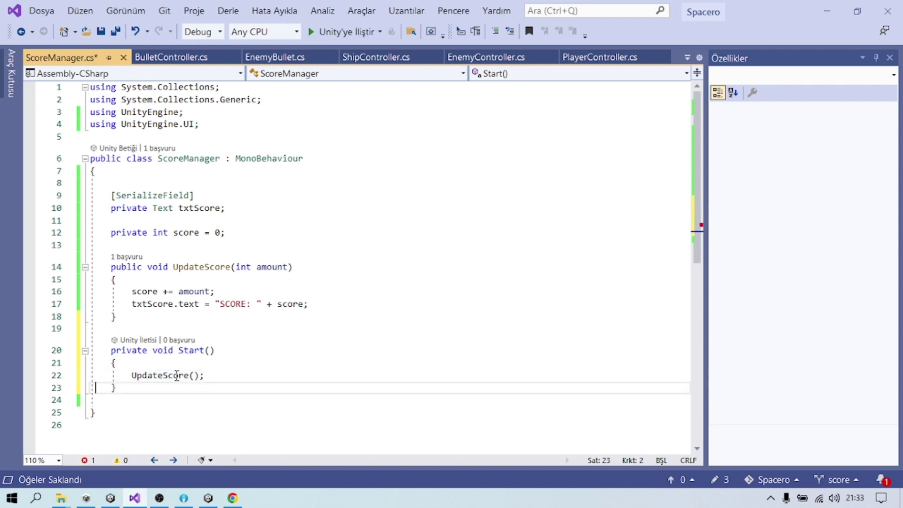
pyautogui.press('Up')
pyautogui.press('End')
pyautogui.press('Left')
pyautogui.press('Left')
pyautogui.write('0')
pyautogui.hotkey('ctrl', 's')
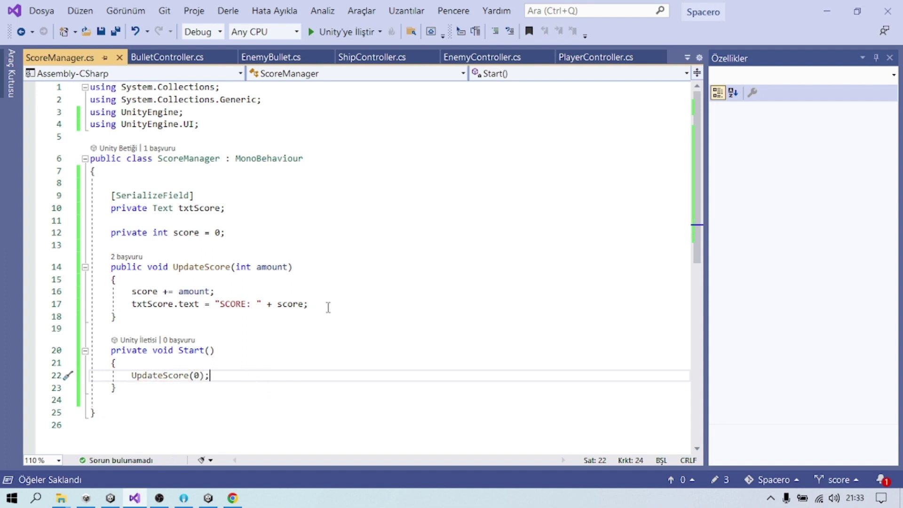
# Review the UpdateScore method body and save all open files.
pyautogui.moveTo(329, 307); pyautogui.dragTo(115, 279)
pyautogui.click(294, 287)
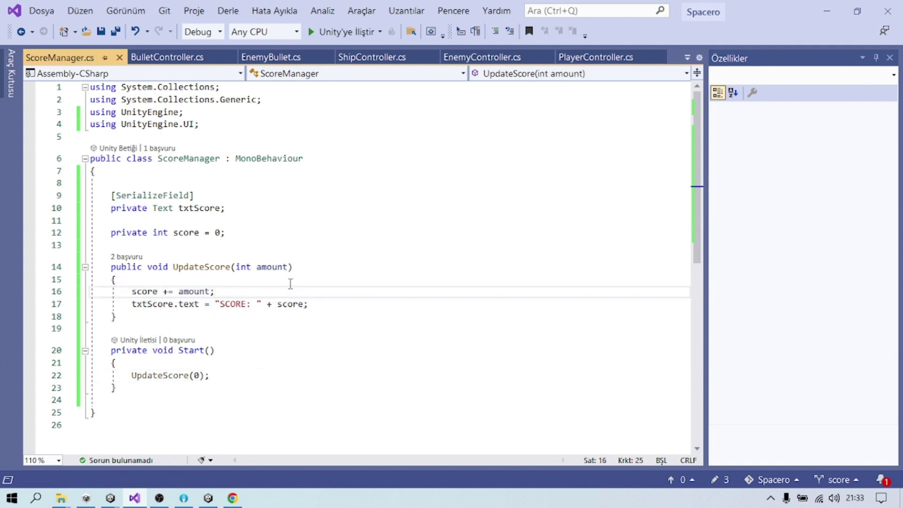
pyautogui.hotkey('ctrl', 's')
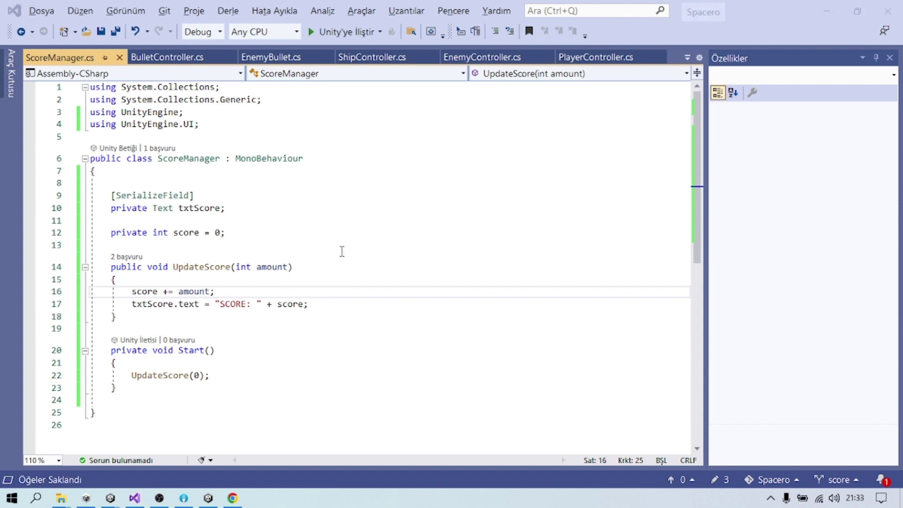
# Run play mode, steer the ship to destroy the enemy for SCORE: 10, then stop.
pyautogui.click(827, 7)
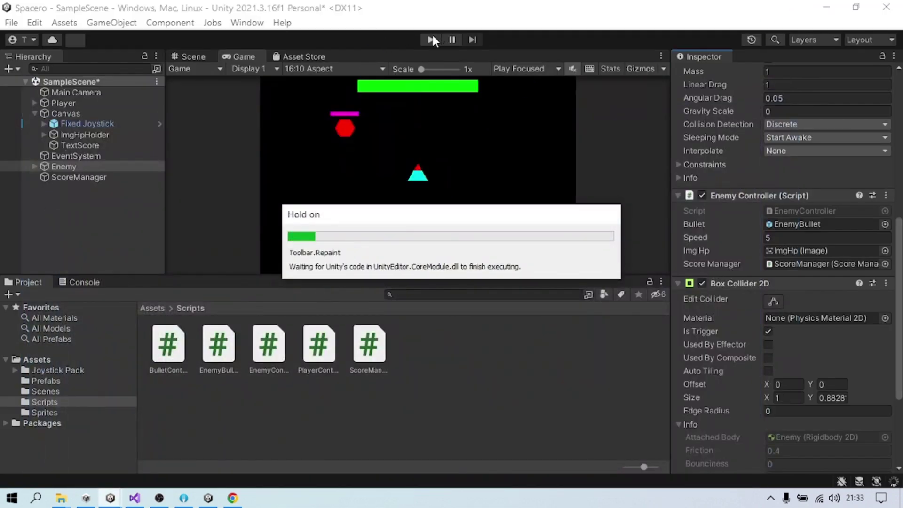
pyautogui.click(432, 40)
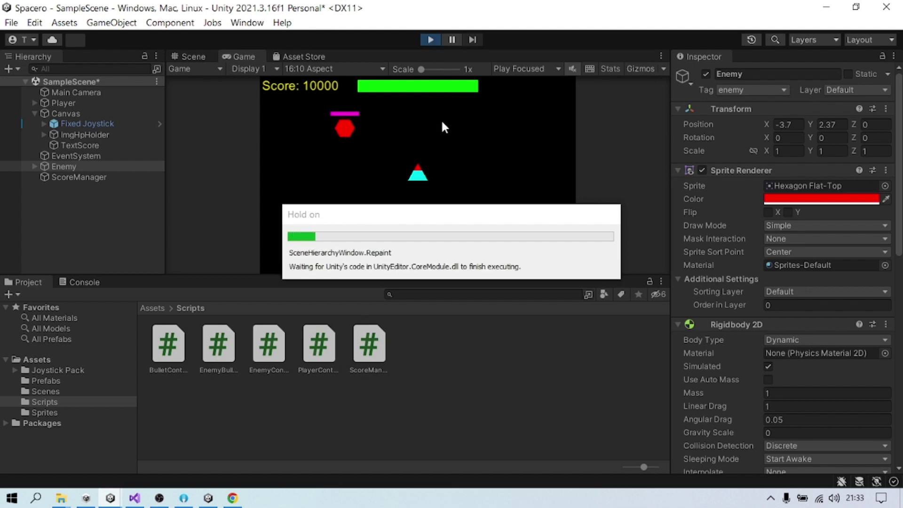
pyautogui.moveTo(417, 243)
pyautogui.mouseDown()
pyautogui.moveTo(363, 231)
pyautogui.moveTo(369, 255)
pyautogui.moveTo(437, 217)
pyautogui.moveTo(416, 220)
pyautogui.moveTo(442, 240)
pyautogui.moveTo(460, 238)
pyautogui.moveTo(388, 244)
pyautogui.moveTo(445, 253)
pyautogui.moveTo(371, 246)
pyautogui.moveTo(446, 237)
pyautogui.moveTo(423, 233)
pyautogui.mouseUp()
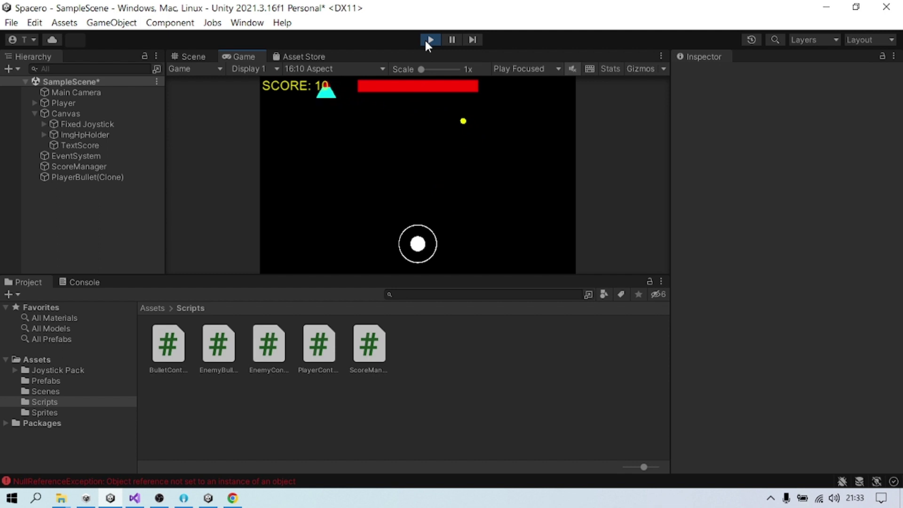
pyautogui.moveTo(418, 244); pyautogui.dragTo(451, 136)
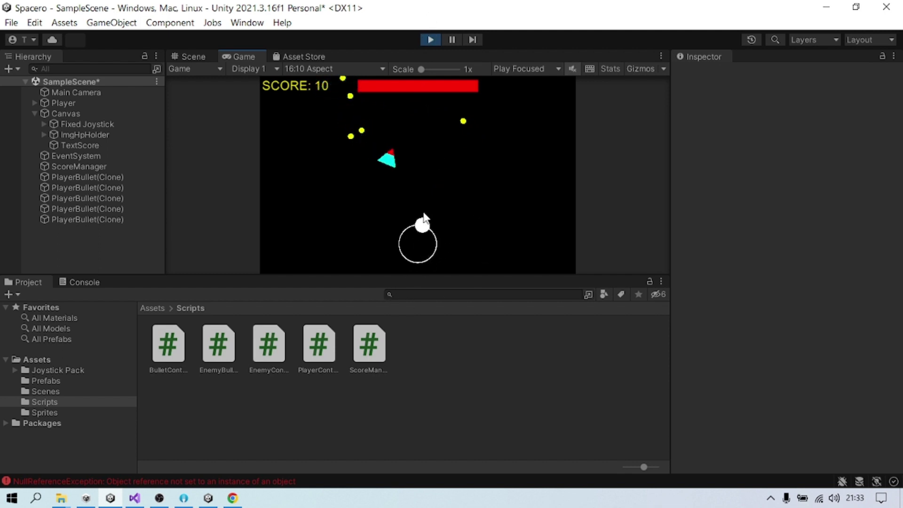
pyautogui.moveTo(451, 136); pyautogui.dragTo(428, 38)
pyautogui.click(428, 40)
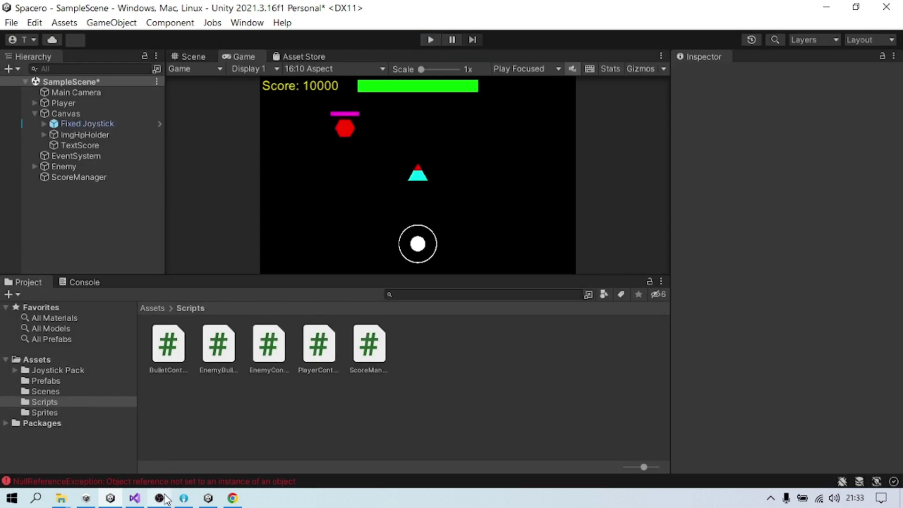